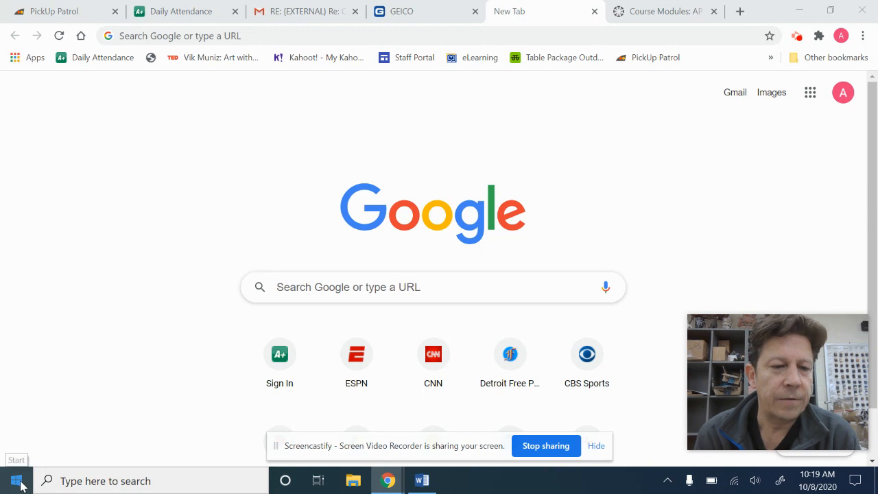
- Launch Adobe Photoshop 2020 from the Start menu
{"action": "left_click", "coordinate": [17, 482]}
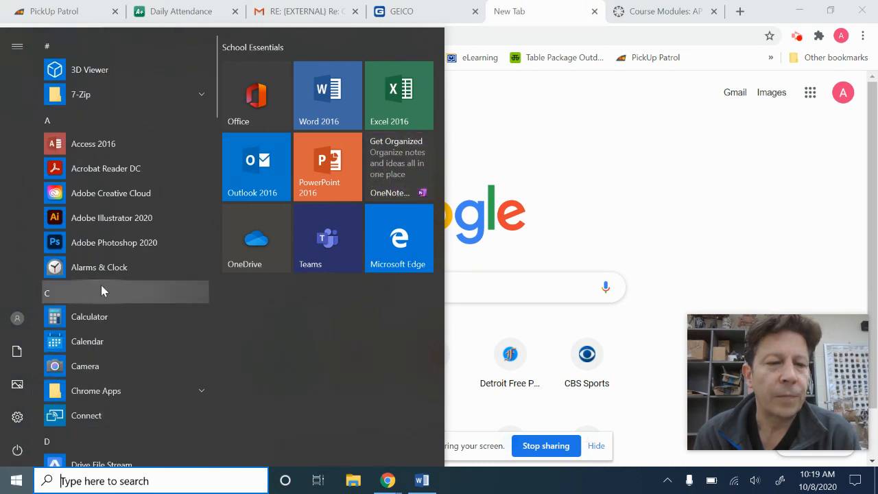
{"action": "left_click", "coordinate": [115, 252]}
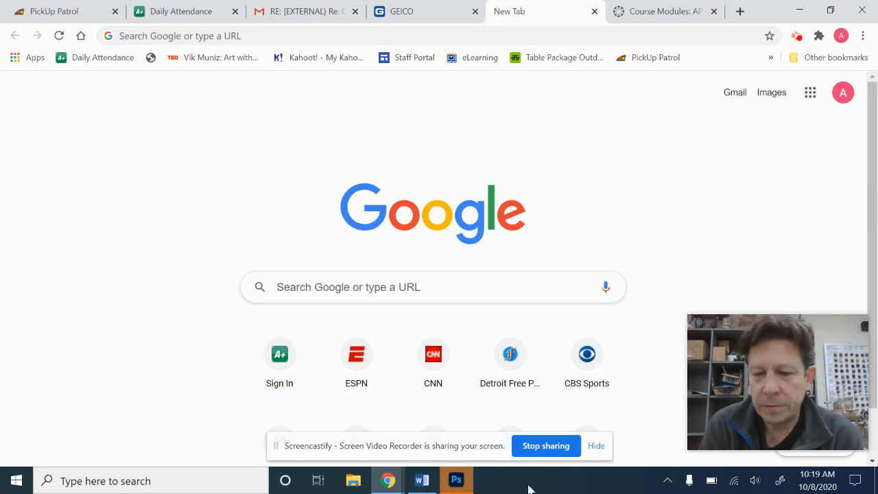
{"action": "left_click", "coordinate": [596, 446]}
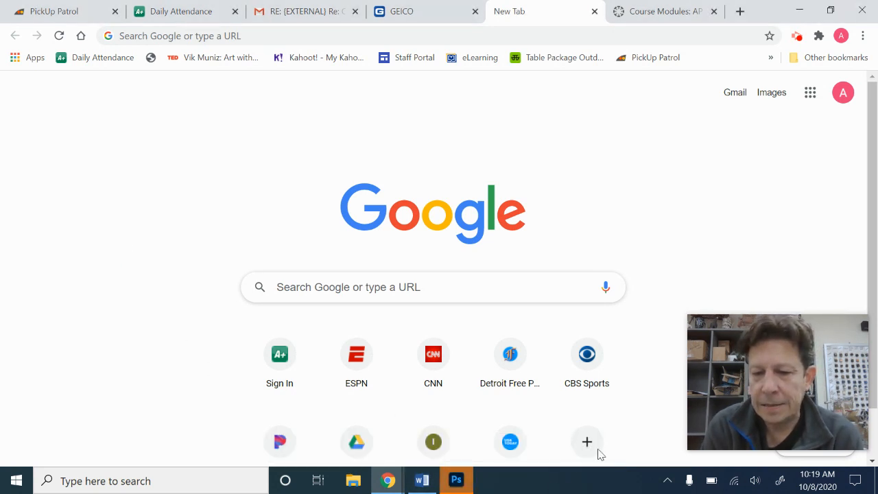
{"action": "left_click", "coordinate": [466, 488]}
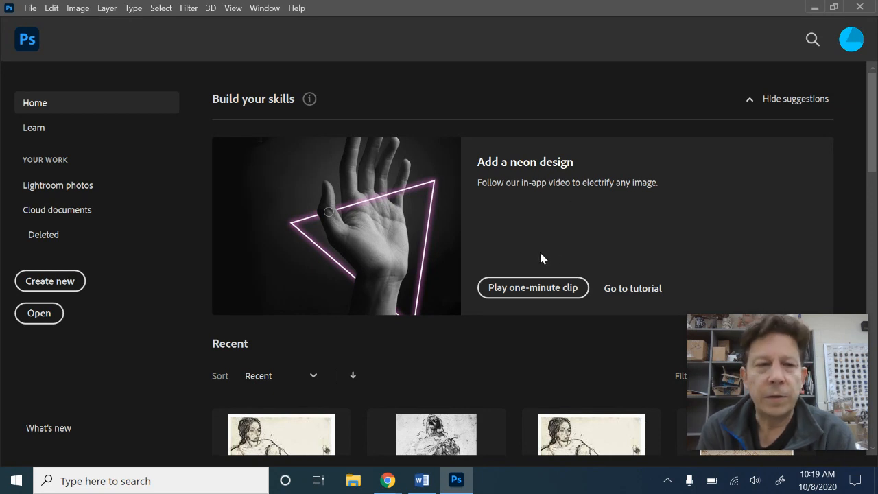
- Open the recent file IMG_6381.JPG
{"action": "left_click", "coordinate": [30, 8]}
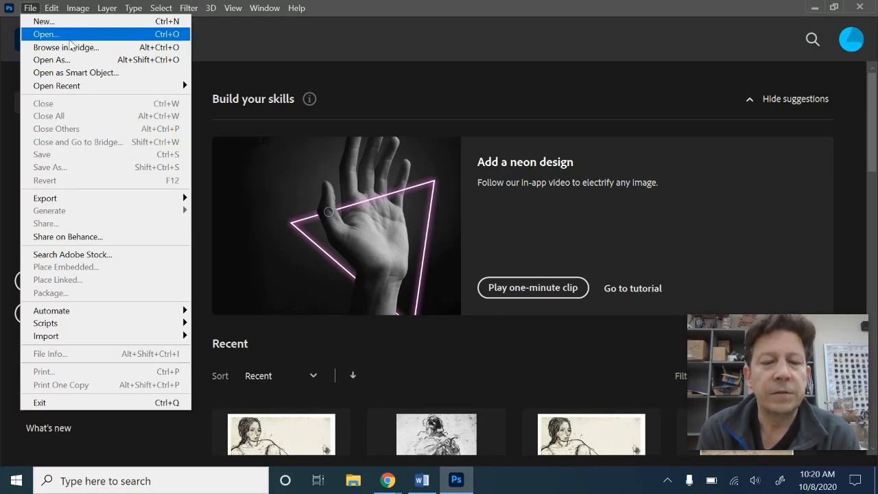
{"action": "left_click", "coordinate": [429, 453]}
{"action": "scroll", "coordinate": [428, 454], "scroll_direction": "down", "scroll_amount": 2}
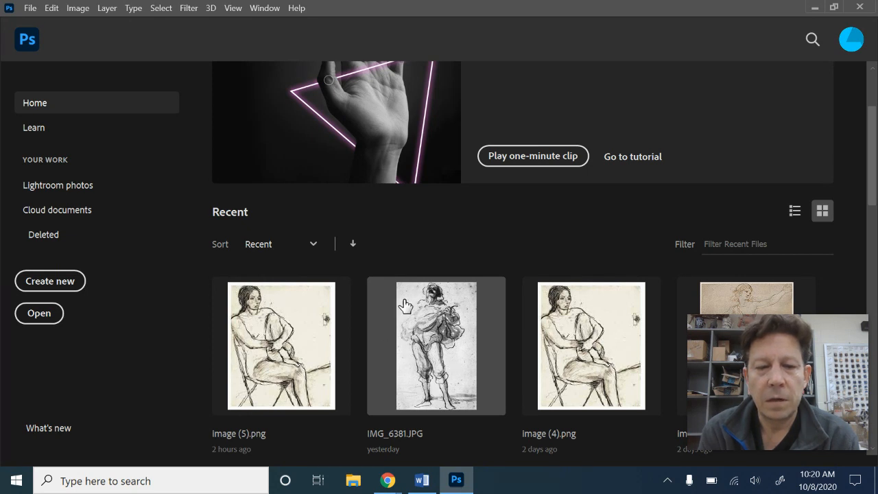
{"action": "left_click", "coordinate": [401, 445]}
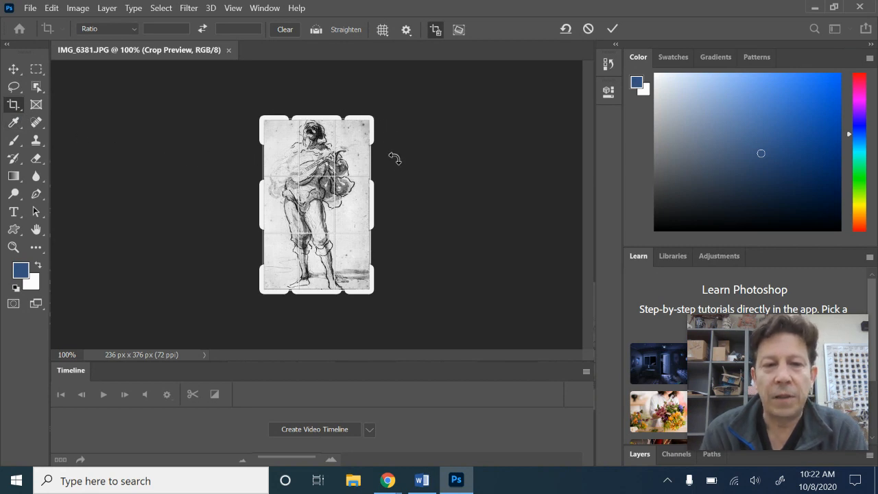
{"action": "left_click", "coordinate": [34, 11]}
{"action": "mouse_move", "coordinate": [50, 15]}
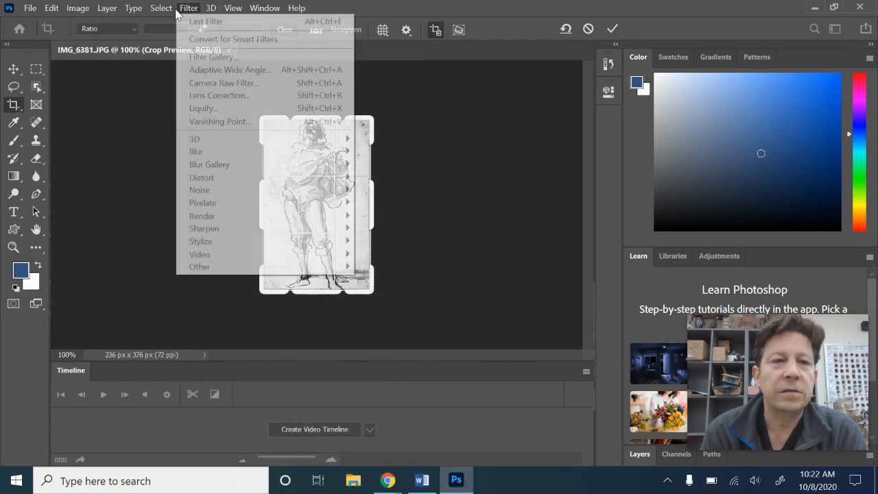
{"action": "mouse_move", "coordinate": [170, 9]}
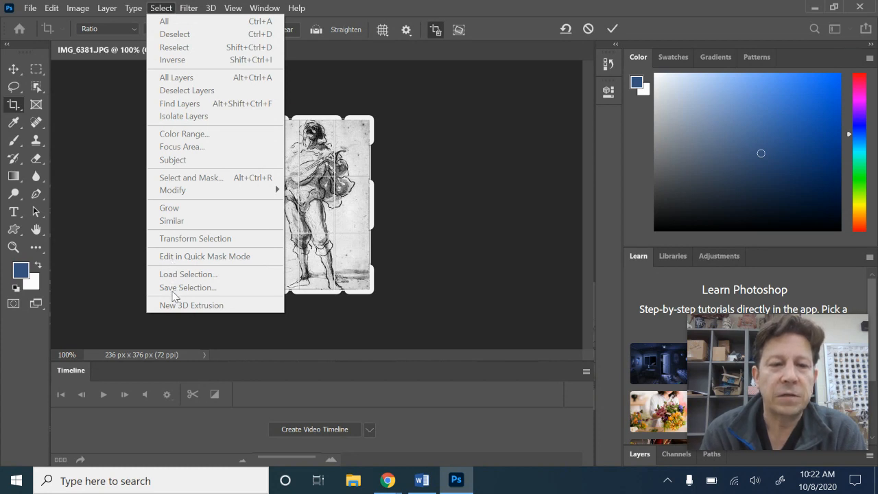
{"action": "left_click", "coordinate": [112, 225]}
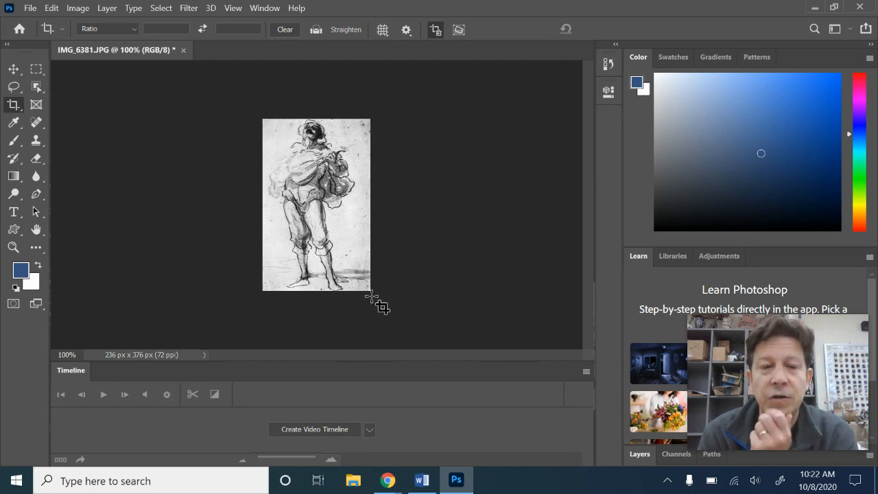
{"action": "left_click", "coordinate": [161, 9]}
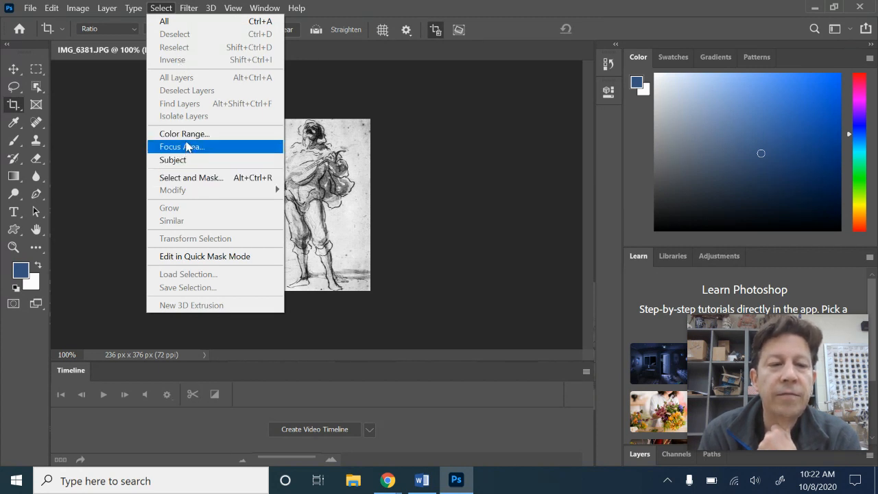
{"action": "left_click", "coordinate": [68, 264]}
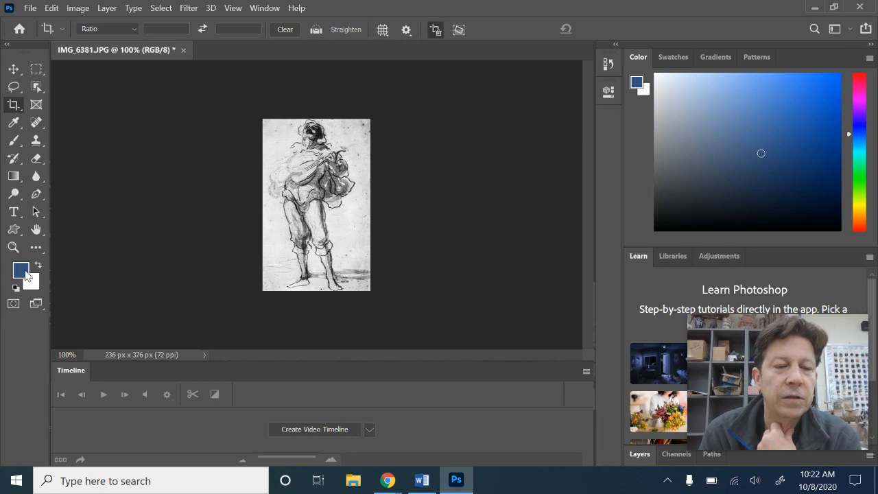
- Reset the foreground and background colors to the default black and white
{"action": "left_click", "coordinate": [24, 275]}
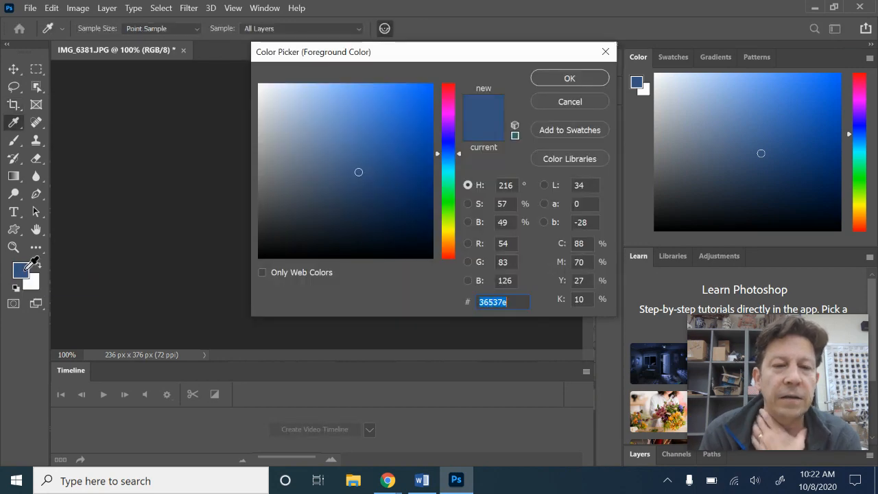
{"action": "left_click", "coordinate": [607, 52]}
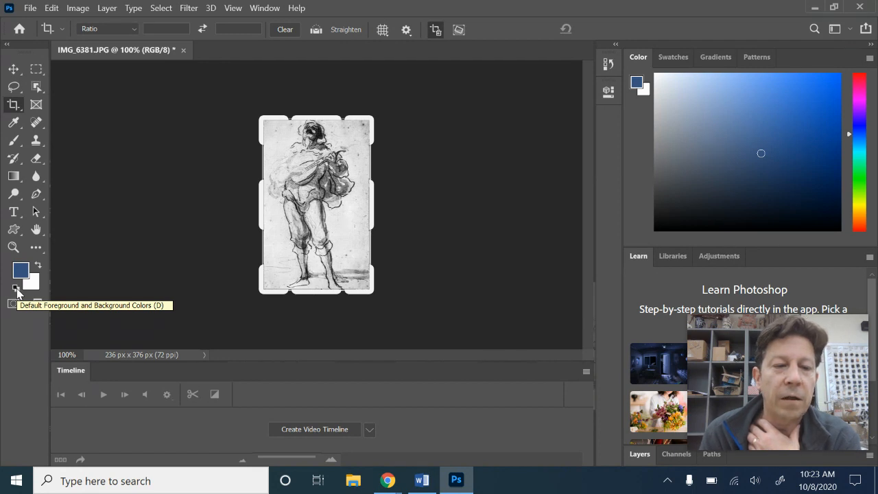
{"action": "left_click", "coordinate": [16, 289]}
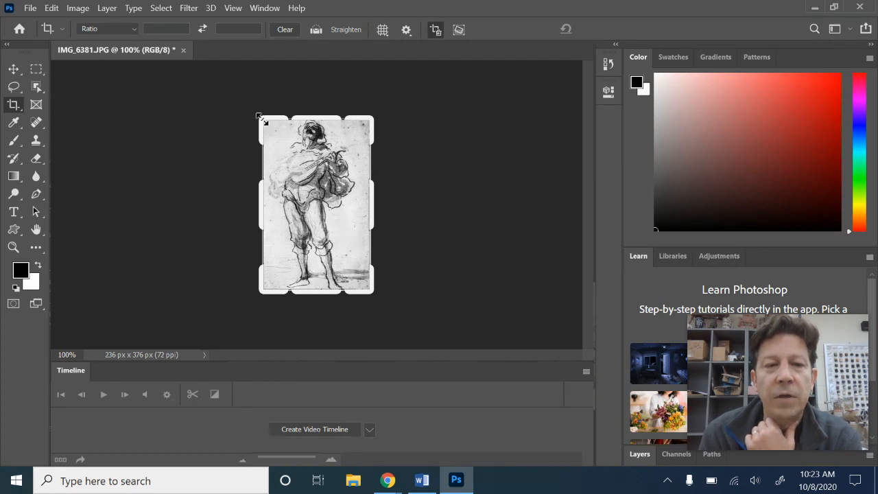
- Select the Lasso tool and draw a freehand selection around the standing figure
{"action": "mouse_move", "coordinate": [261, 118]}
{"action": "left_mouse_down"}
{"action": "mouse_move", "coordinate": [288, 118]}
{"action": "mouse_move", "coordinate": [284, 142]}
{"action": "left_mouse_up"}
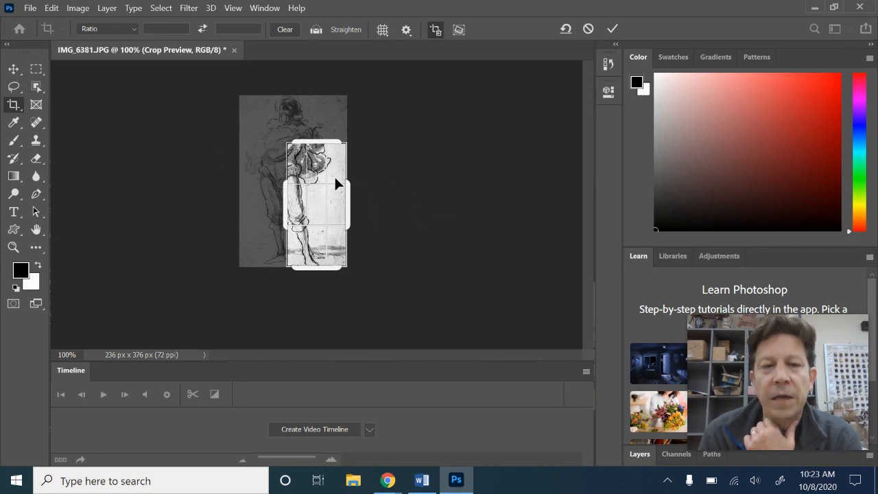
{"action": "left_click_drag", "start_coordinate": [288, 142], "coordinate": [261, 131]}
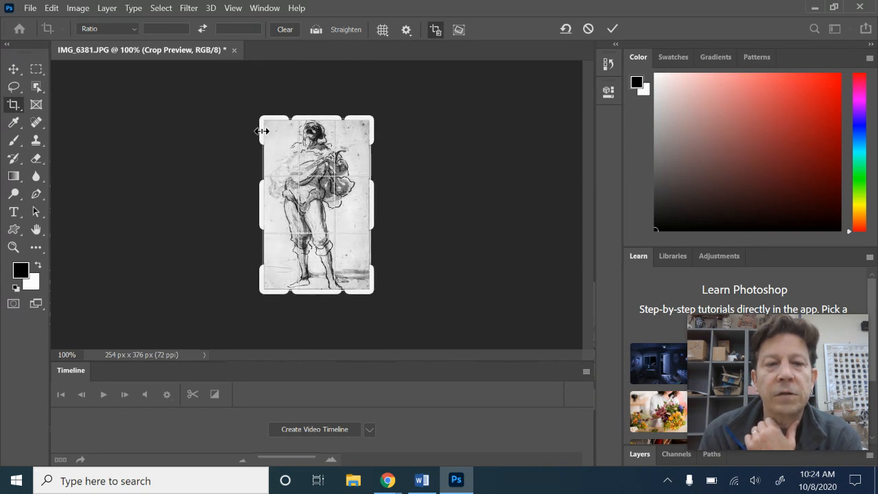
{"action": "left_click", "coordinate": [16, 86]}
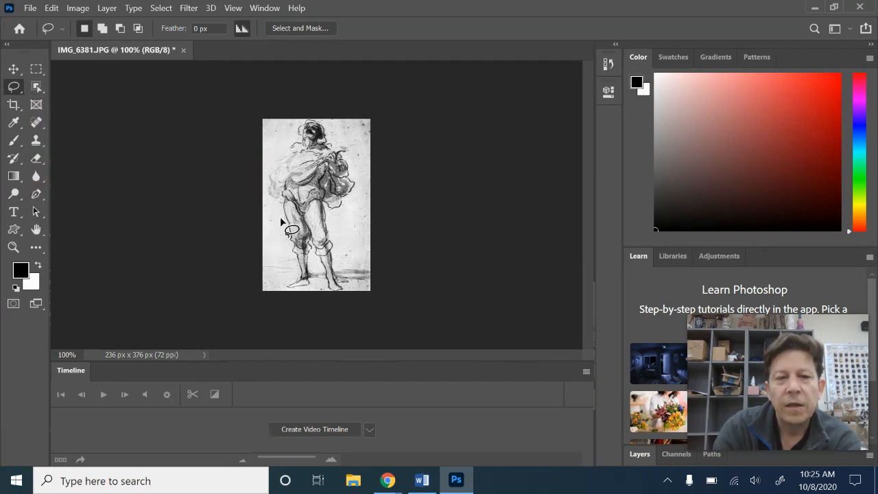
{"action": "mouse_move", "coordinate": [270, 201]}
{"action": "left_mouse_down"}
{"action": "mouse_move", "coordinate": [271, 141]}
{"action": "mouse_move", "coordinate": [300, 112]}
{"action": "mouse_move", "coordinate": [350, 140]}
{"action": "mouse_move", "coordinate": [356, 204]}
{"action": "mouse_move", "coordinate": [332, 252]}
{"action": "mouse_move", "coordinate": [349, 292]}
{"action": "mouse_move", "coordinate": [336, 305]}
{"action": "mouse_move", "coordinate": [281, 290]}
{"action": "mouse_move", "coordinate": [280, 223]}
{"action": "left_mouse_up"}
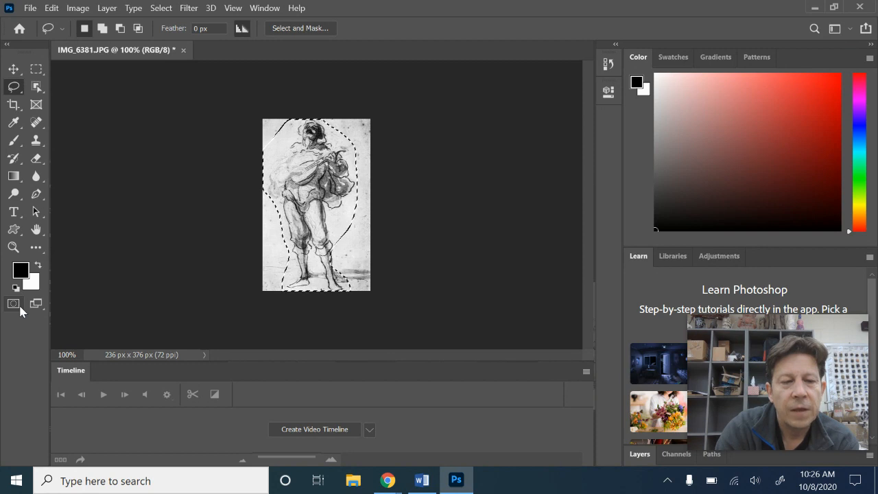
- Switch to Quick Mask mode to show the selection as a mask
{"action": "left_click", "coordinate": [20, 310]}
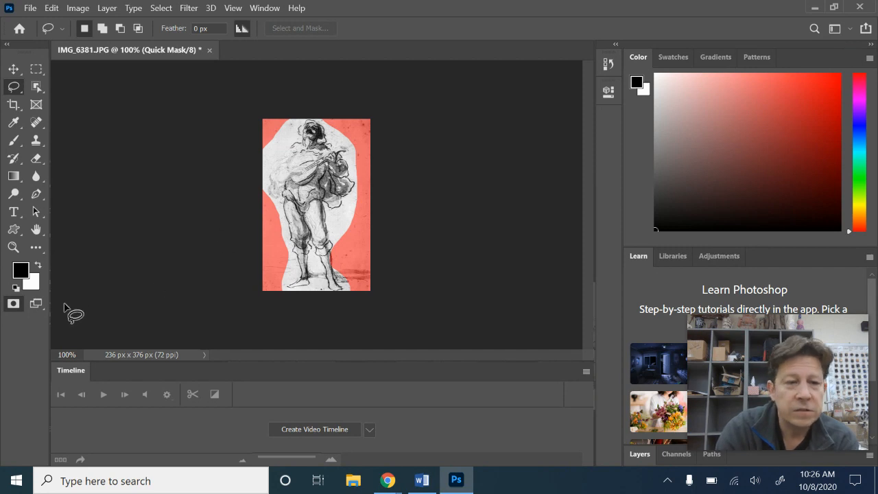
{"action": "left_click", "coordinate": [15, 309]}
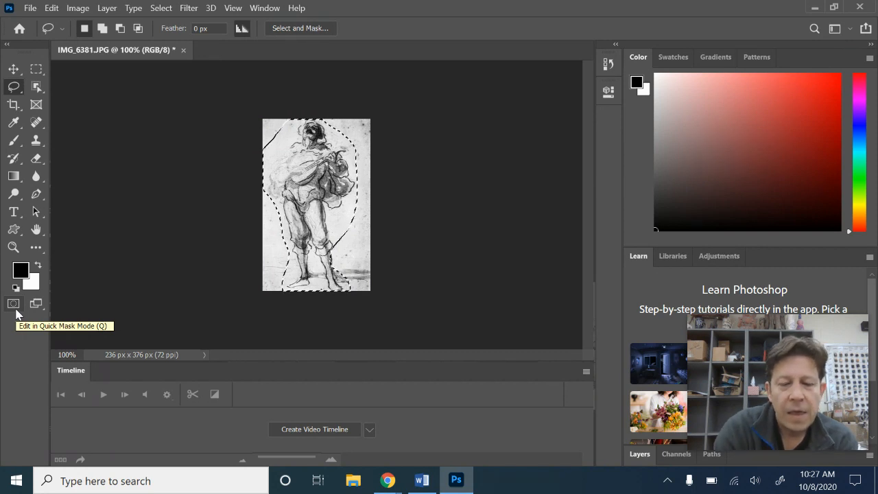
{"action": "left_click", "coordinate": [17, 313]}
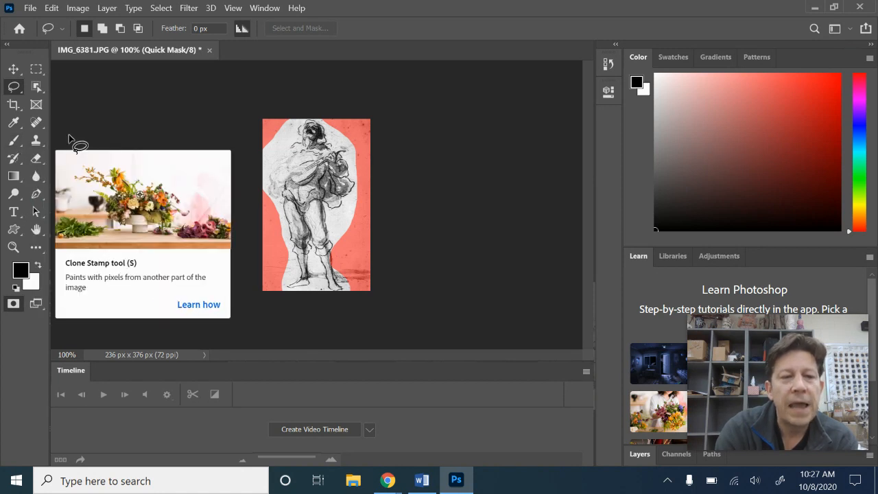
- Set the Brush tool to 67 px size and 100% hardness, and paint mask over the background around the figure
{"action": "left_click", "coordinate": [20, 148]}
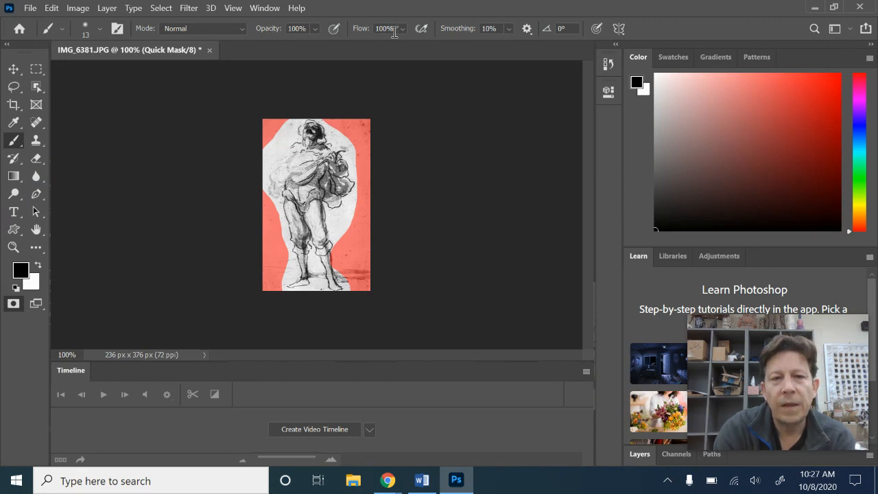
{"action": "left_click", "coordinate": [61, 29]}
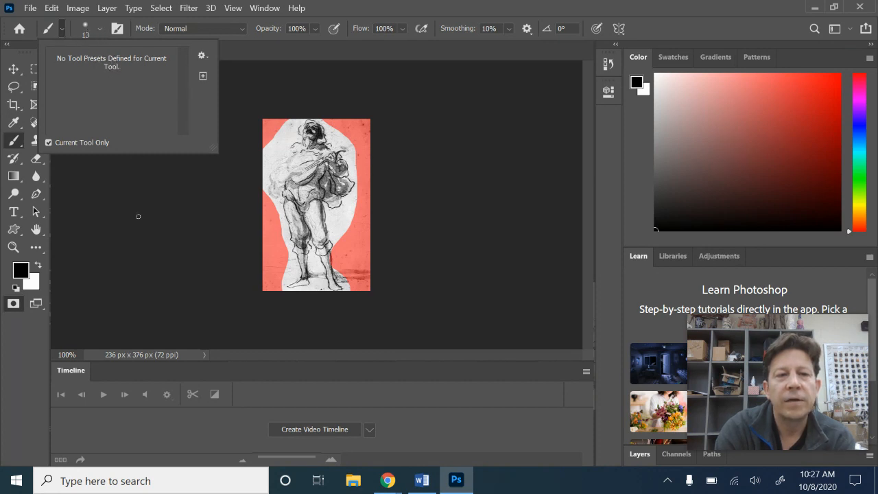
{"action": "left_click", "coordinate": [140, 239]}
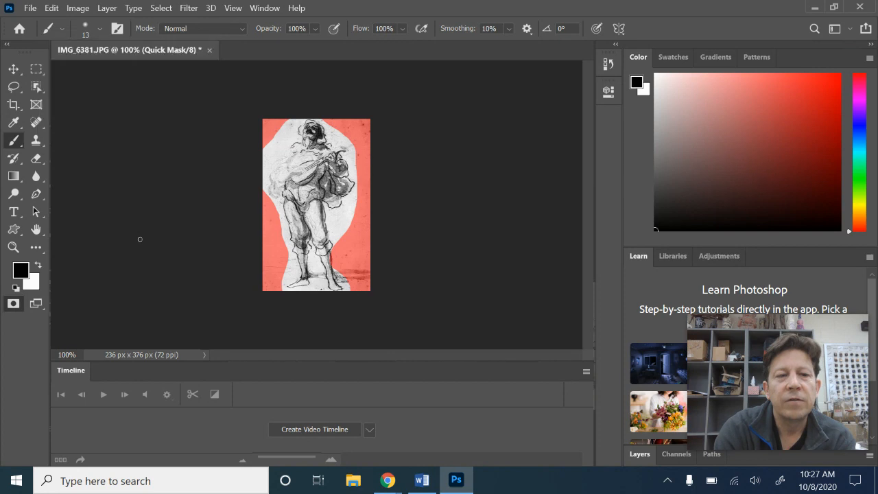
{"action": "left_click", "coordinate": [100, 28]}
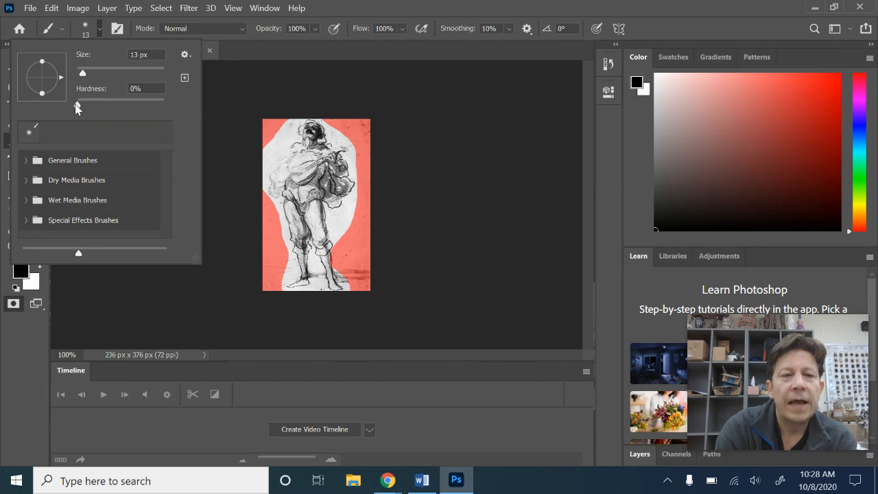
{"action": "left_click_drag", "start_coordinate": [77, 105], "coordinate": [82, 105]}
{"action": "left_click_drag", "start_coordinate": [154, 106], "coordinate": [170, 100]}
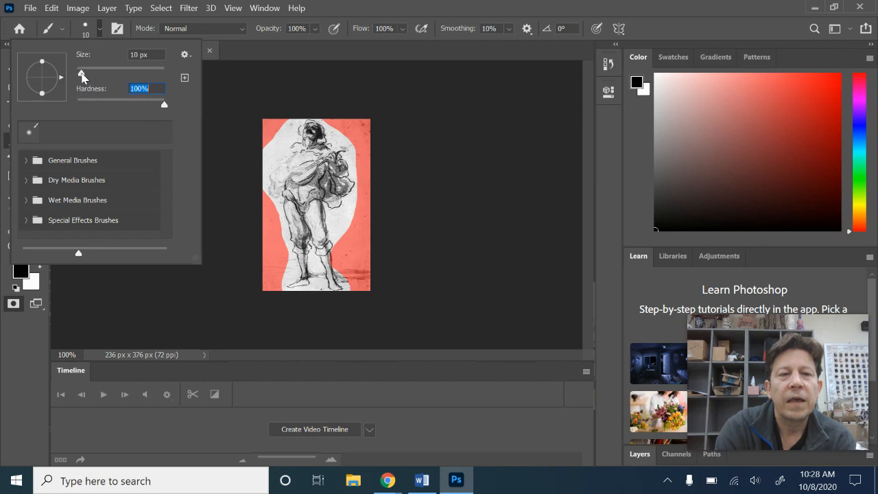
{"action": "mouse_move", "coordinate": [82, 76]}
{"action": "left_mouse_down"}
{"action": "mouse_move", "coordinate": [121, 78]}
{"action": "mouse_move", "coordinate": [106, 74]}
{"action": "left_mouse_up"}
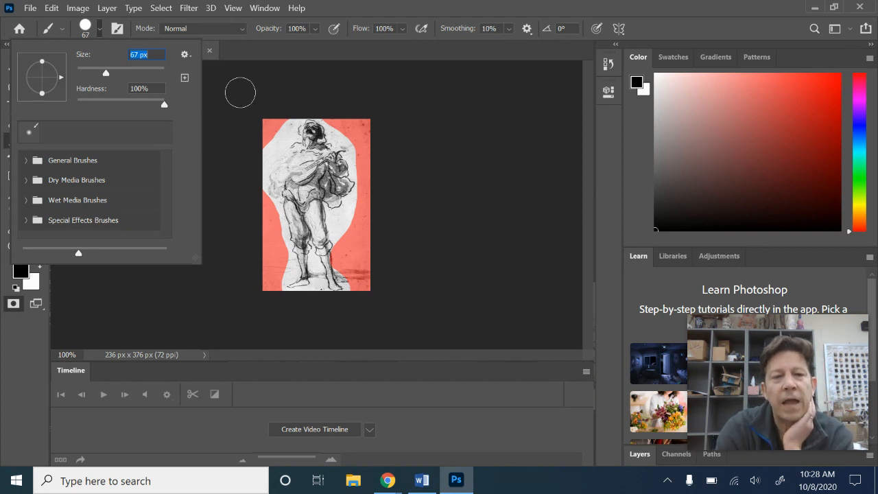
{"action": "left_click", "coordinate": [275, 106]}
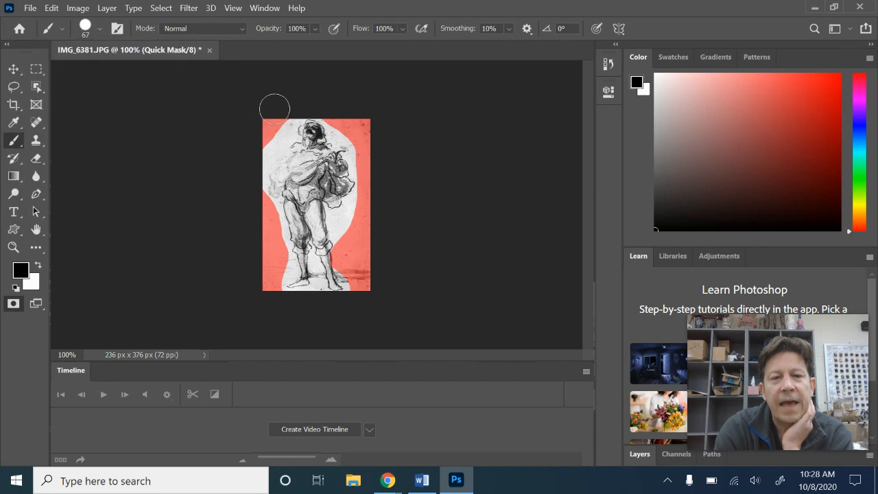
{"action": "mouse_move", "coordinate": [275, 113]}
{"action": "left_mouse_down"}
{"action": "mouse_move", "coordinate": [277, 144]}
{"action": "mouse_move", "coordinate": [253, 194]}
{"action": "mouse_move", "coordinate": [290, 262]}
{"action": "mouse_move", "coordinate": [280, 288]}
{"action": "mouse_move", "coordinate": [303, 303]}
{"action": "mouse_move", "coordinate": [312, 305]}
{"action": "mouse_move", "coordinate": [316, 295]}
{"action": "mouse_move", "coordinate": [354, 306]}
{"action": "mouse_move", "coordinate": [358, 281]}
{"action": "mouse_move", "coordinate": [345, 264]}
{"action": "left_mouse_up"}
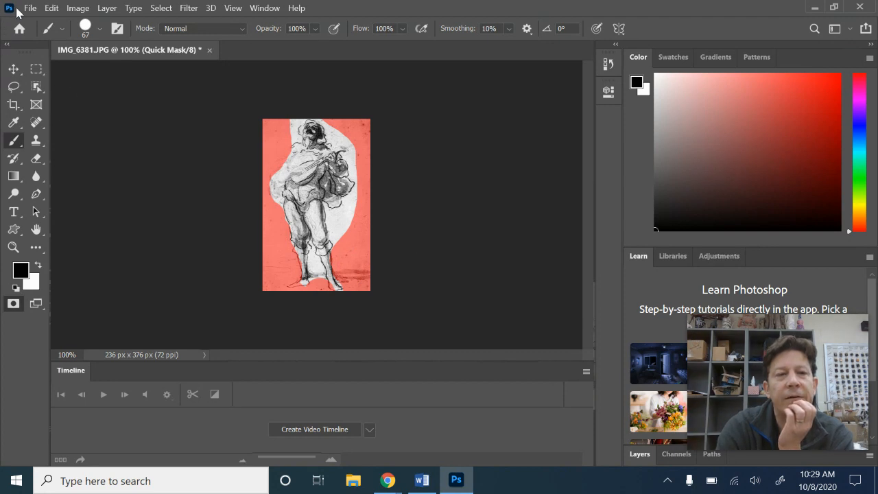
- Reduce the brush size to 32 px and paint mask over the background to the right of the figure
{"action": "left_click", "coordinate": [100, 31]}
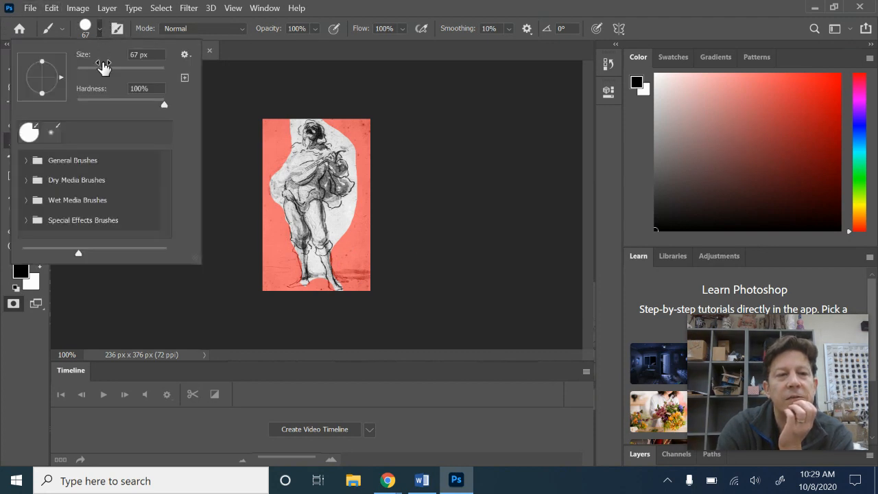
{"action": "left_click_drag", "start_coordinate": [106, 78], "coordinate": [91, 74]}
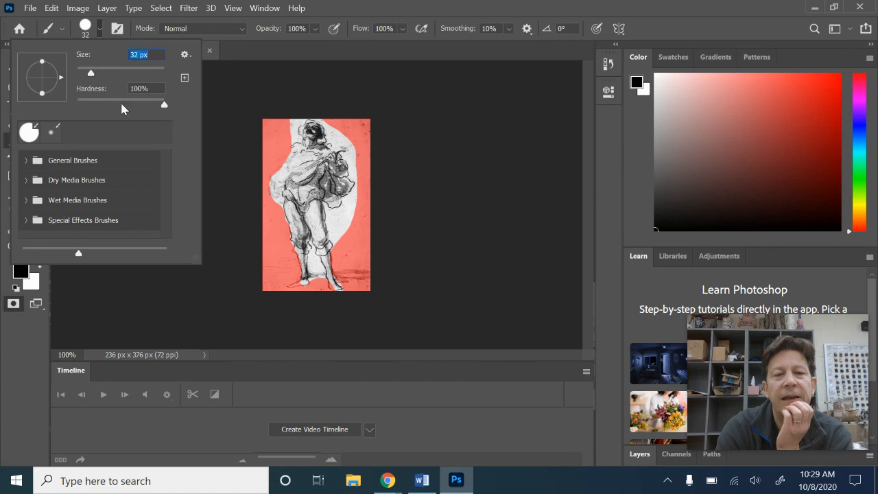
{"action": "mouse_move", "coordinate": [353, 232]}
{"action": "left_mouse_down"}
{"action": "mouse_move", "coordinate": [335, 220]}
{"action": "mouse_move", "coordinate": [347, 237]}
{"action": "mouse_move", "coordinate": [339, 236]}
{"action": "left_mouse_up"}
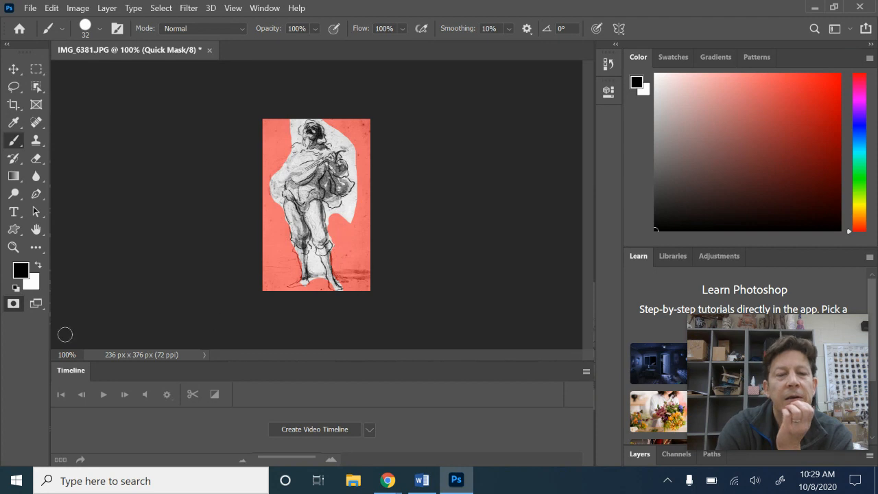
- Toggle Quick Mask mode off and back on to check the edited selection
{"action": "left_click", "coordinate": [17, 308]}
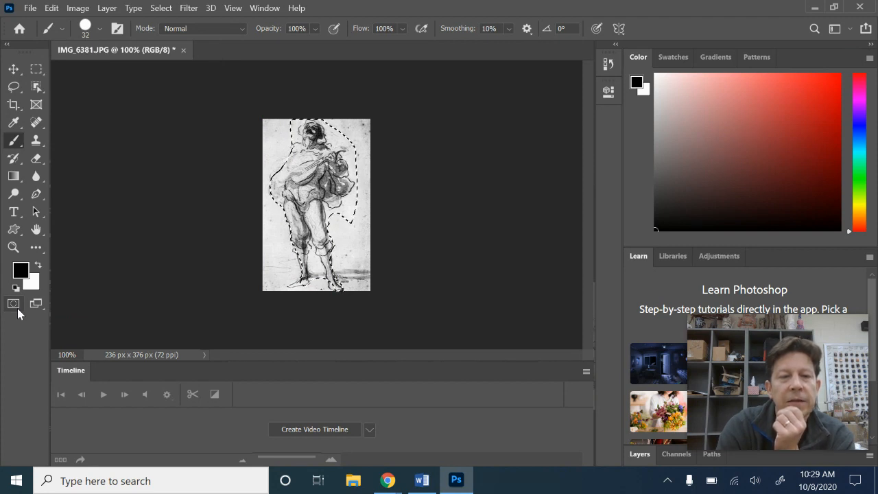
{"action": "left_click", "coordinate": [17, 307]}
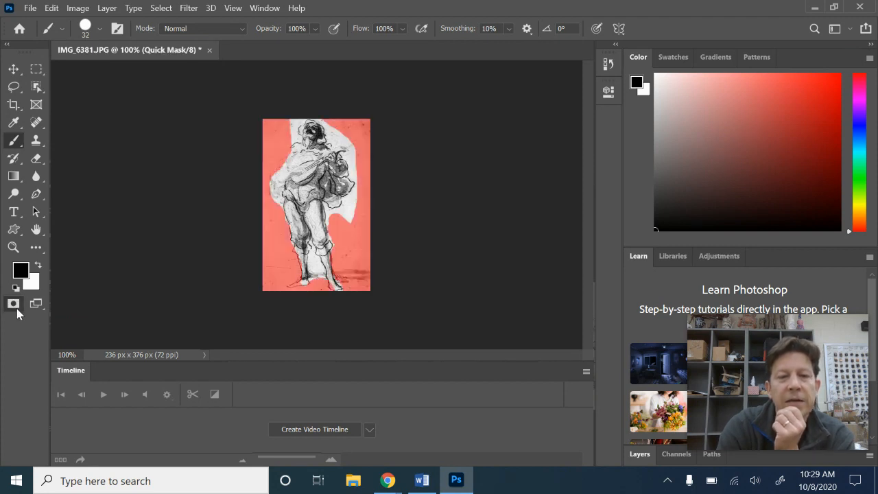
- Switch to the Eraser at 40 px and erase mask along the figure's lower right leg
{"action": "left_click", "coordinate": [40, 159]}
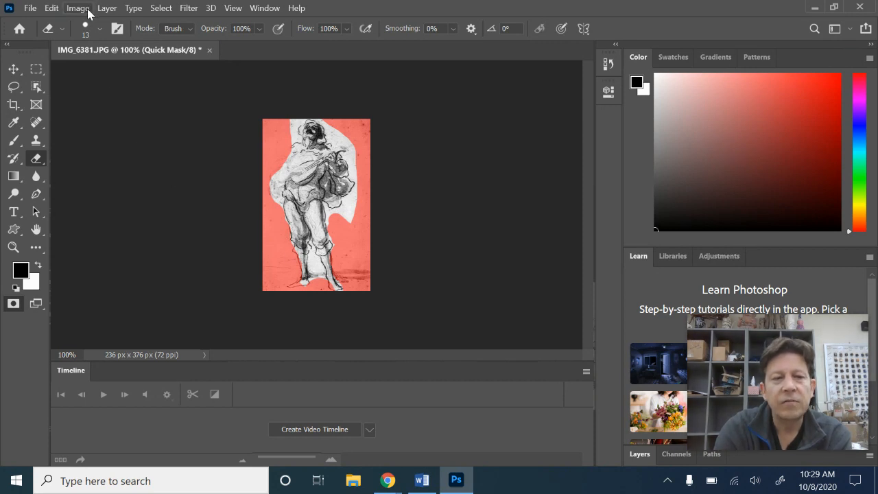
{"action": "left_click", "coordinate": [100, 30]}
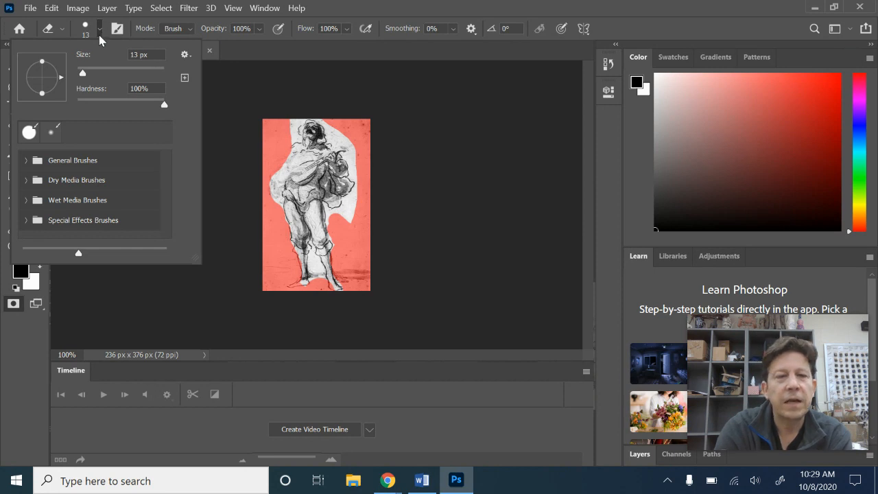
{"action": "left_click_drag", "start_coordinate": [81, 73], "coordinate": [103, 73]}
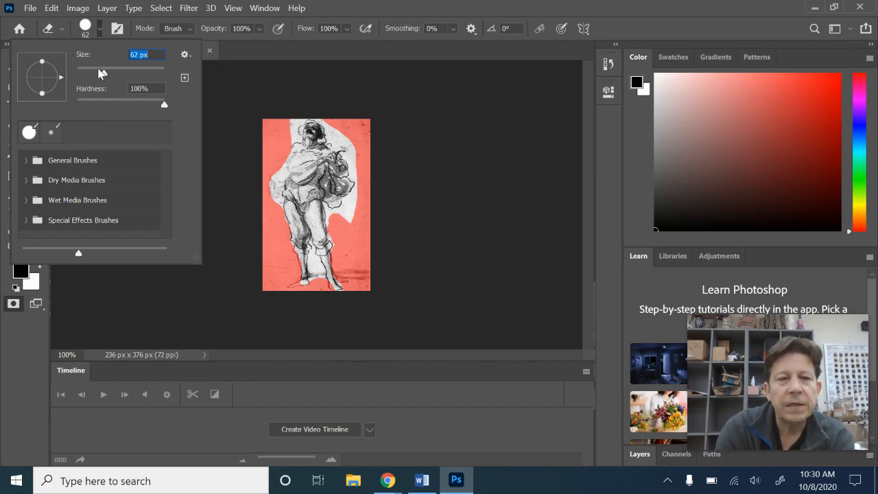
{"action": "left_click_drag", "start_coordinate": [104, 76], "coordinate": [96, 78]}
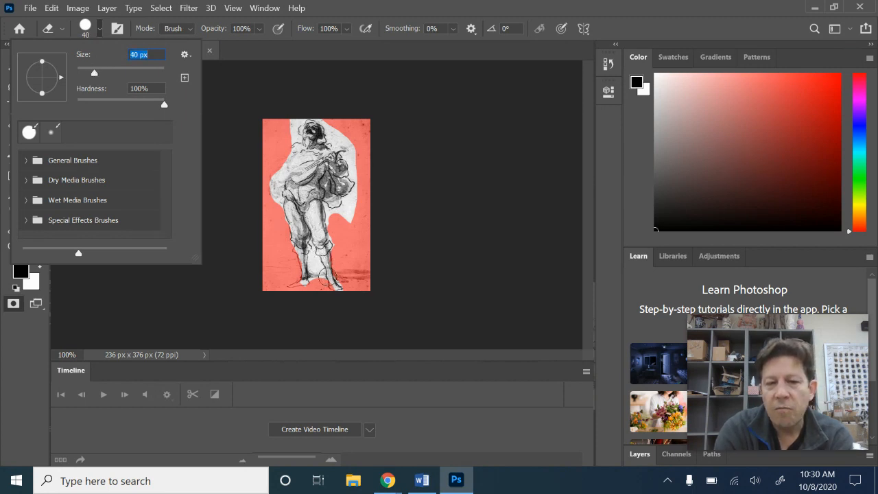
{"action": "left_click", "coordinate": [322, 251]}
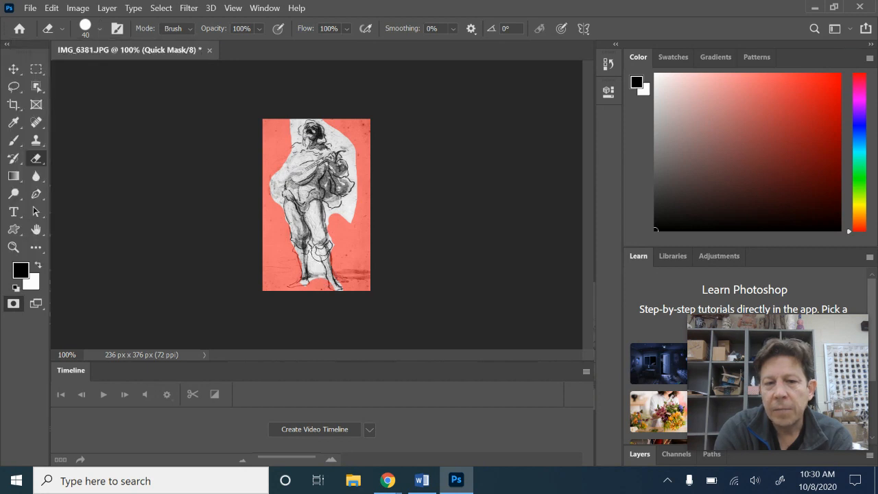
{"action": "left_click_drag", "start_coordinate": [320, 253], "coordinate": [333, 284]}
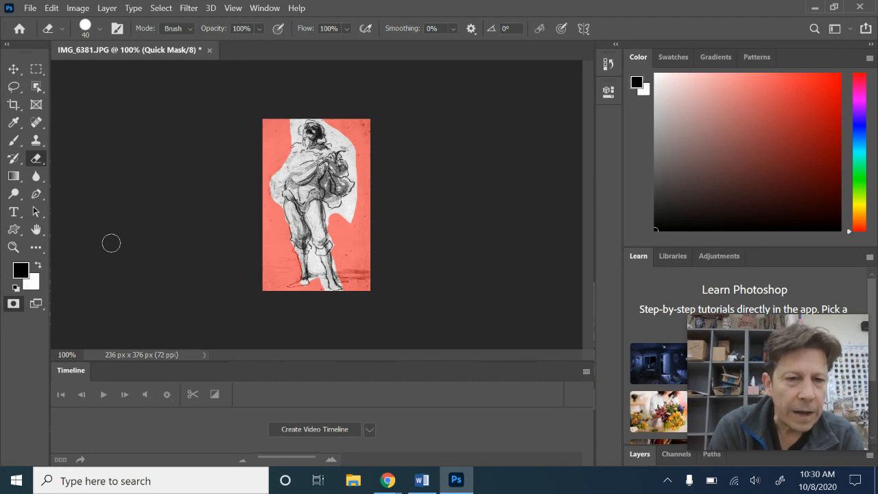
- Zoom in to inspect the mask edge around the figure's legs and return to 100% view
{"action": "left_click", "coordinate": [15, 250]}
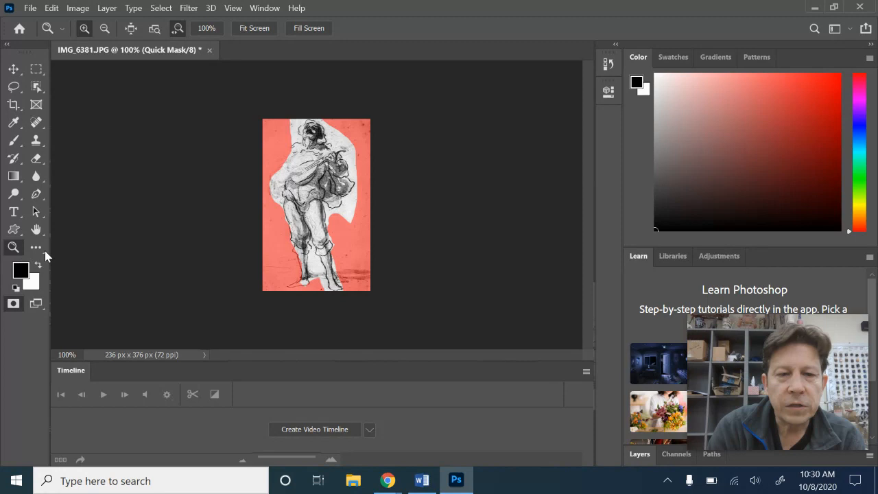
{"action": "left_click", "coordinate": [328, 243]}
{"action": "left_click", "coordinate": [328, 244]}
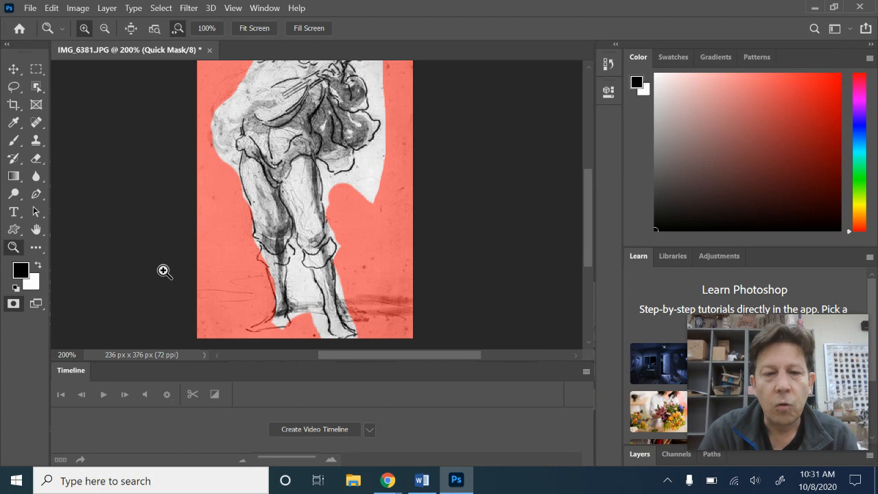
{"action": "key", "text": "ctrl+plus"}
{"action": "key", "text": "ctrl+plus"}
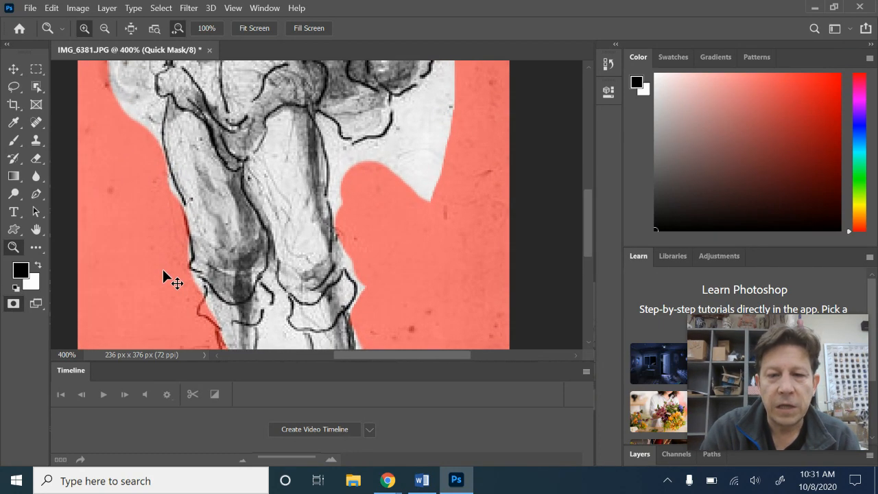
{"action": "key", "text": "ctrl+minus"}
{"action": "key", "text": "ctrl+minus"}
{"action": "key", "text": "ctrl+minus"}
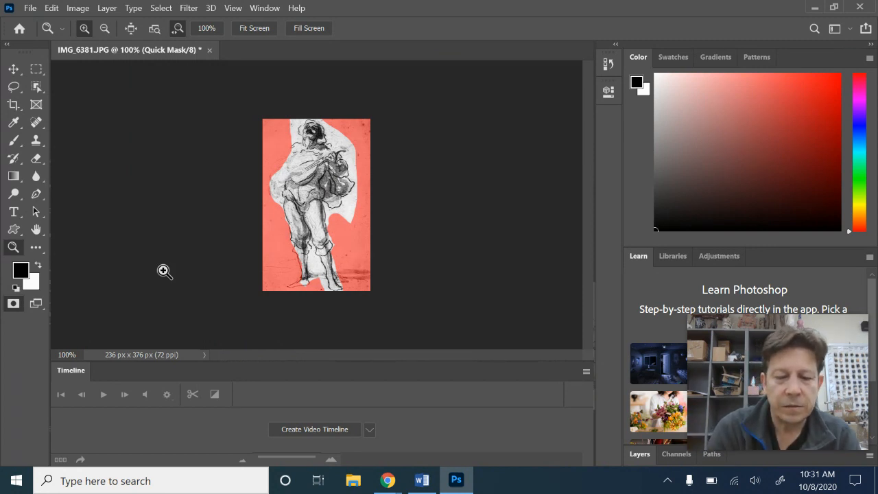
- Exit Quick Mask mode and deselect the selection
{"action": "left_click", "coordinate": [14, 304]}
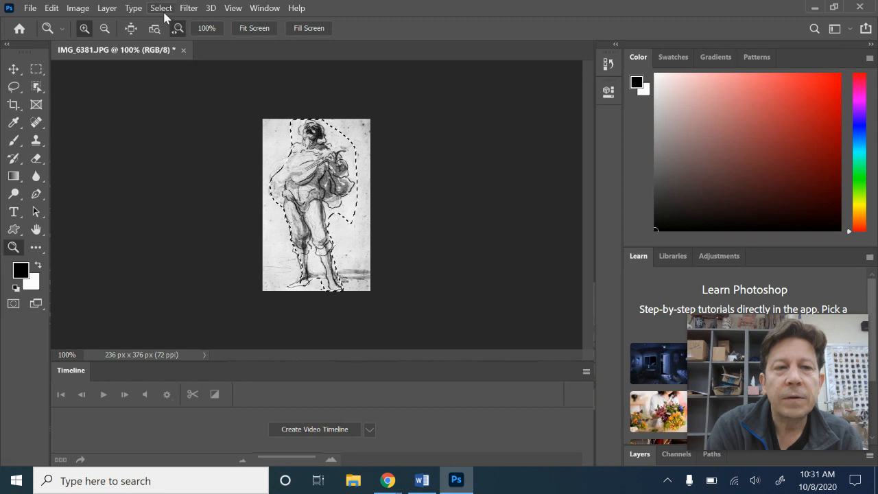
{"action": "left_click", "coordinate": [162, 9]}
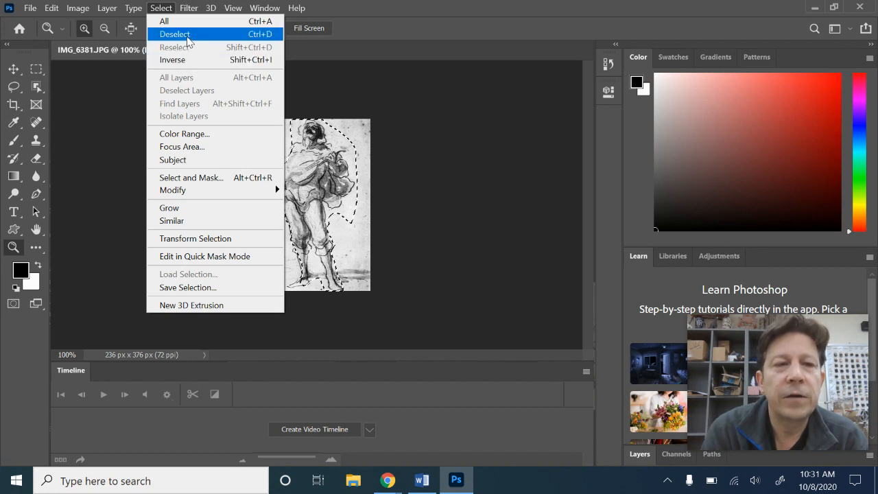
{"action": "left_click", "coordinate": [175, 35]}
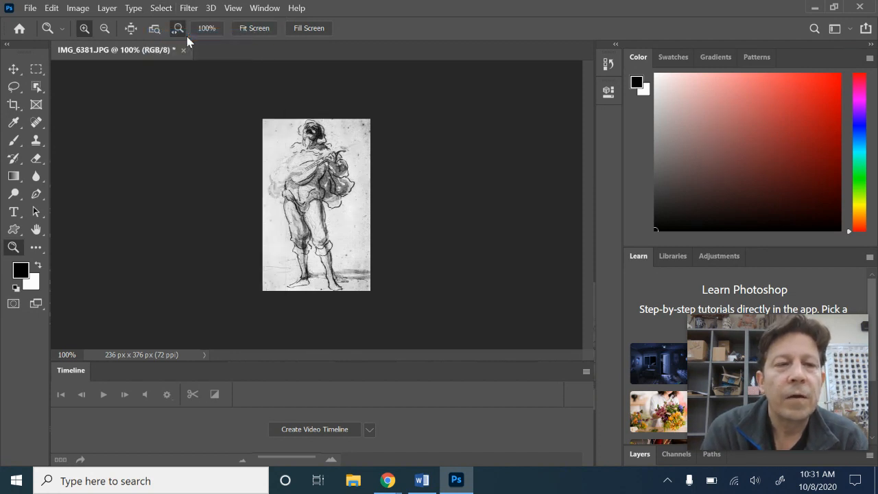
- Choose the Magnetic Lasso Tool and try starting a selection at the figure's head
{"action": "left_click", "coordinate": [16, 89]}
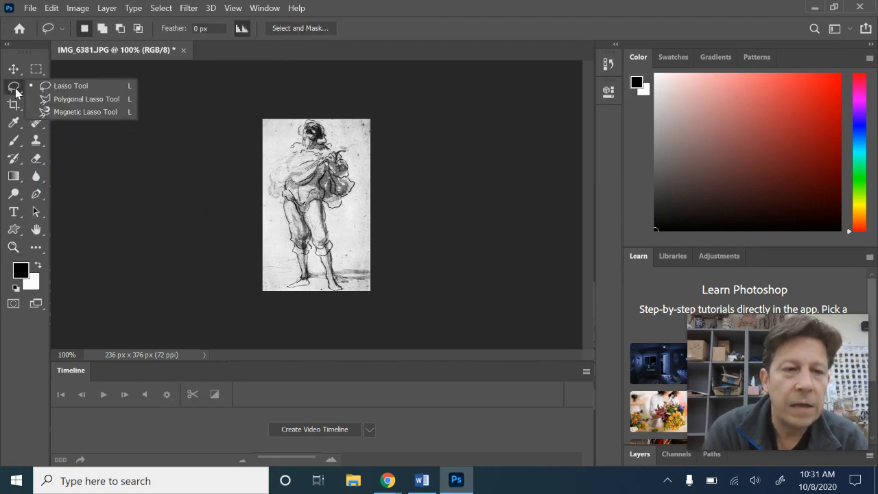
{"action": "left_click", "coordinate": [76, 112]}
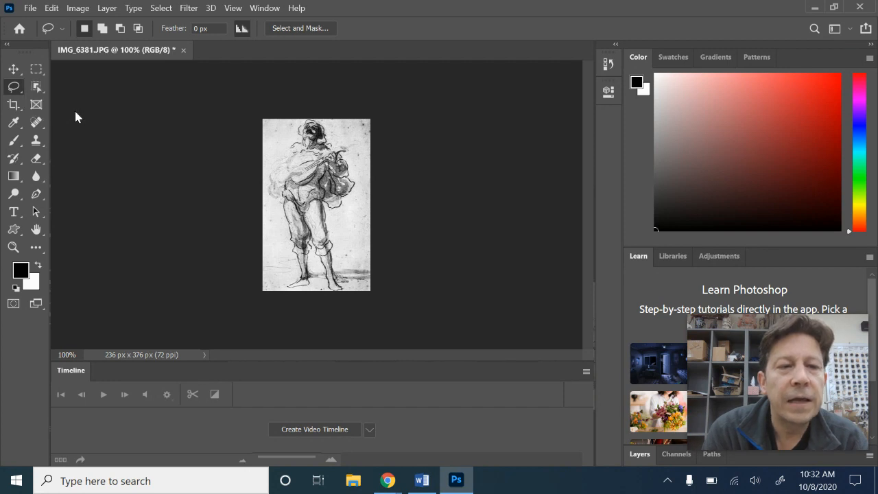
{"action": "left_click", "coordinate": [325, 123]}
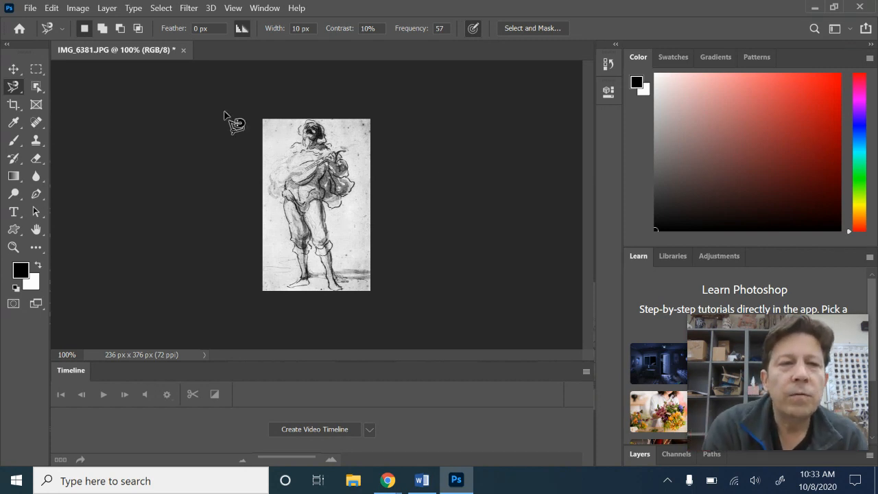
- Undo the deselection to restore the figure selection, then deselect it again
{"action": "left_click", "coordinate": [54, 8]}
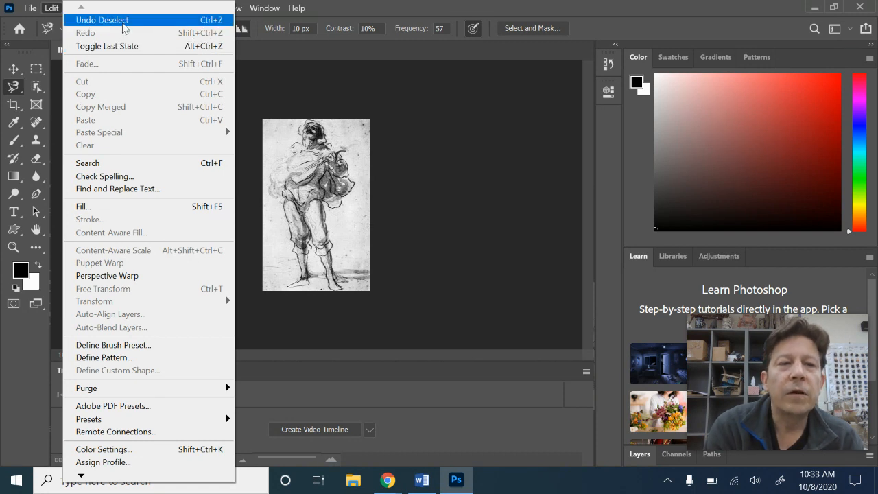
{"action": "left_click", "coordinate": [124, 20]}
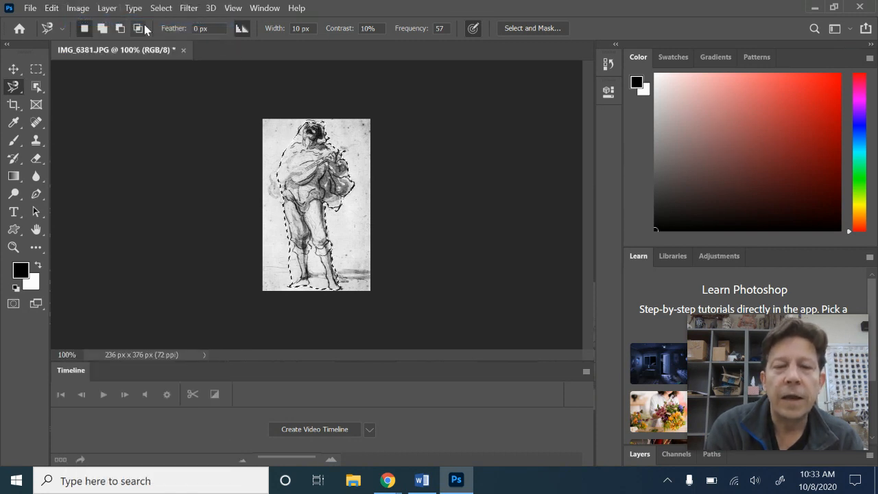
{"action": "left_click", "coordinate": [384, 103]}
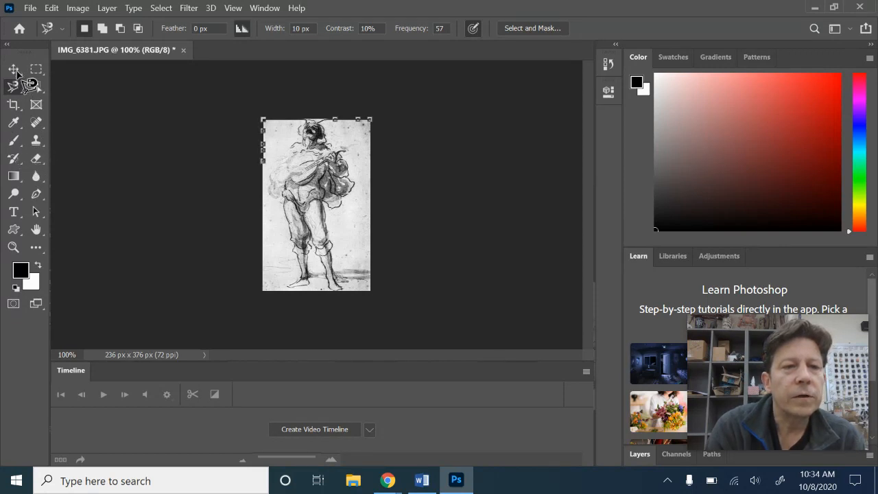
{"action": "key", "text": "Escape"}
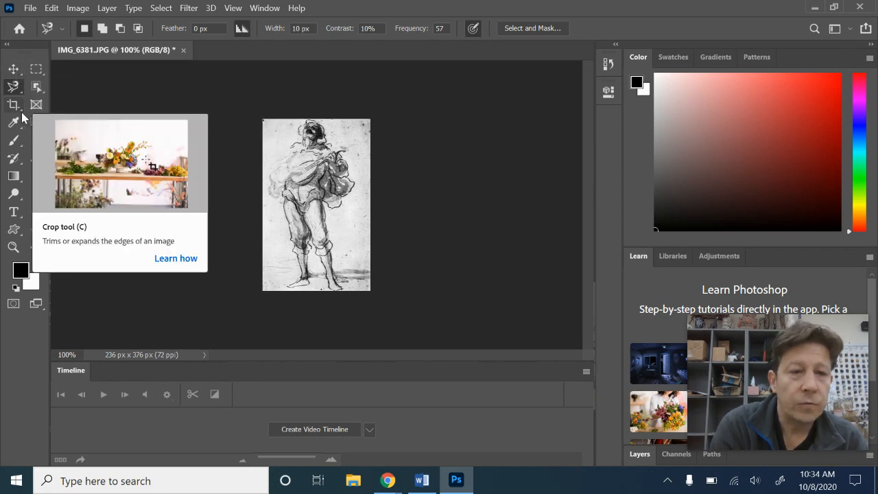
{"action": "key", "text": "ctrl+z"}
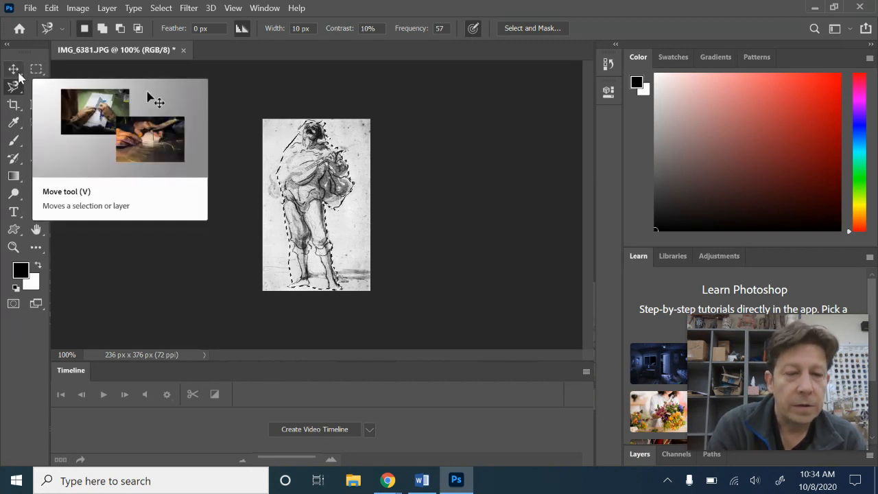
{"action": "key", "text": "ctrl+d"}
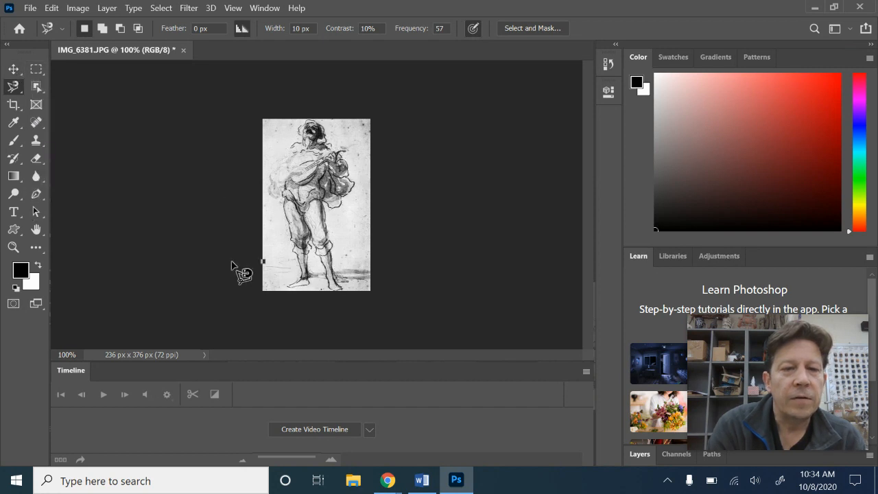
- Pick the Quick Selection Tool in add mode and paint a selection across the figure's legs area
{"action": "left_click", "coordinate": [13, 140]}
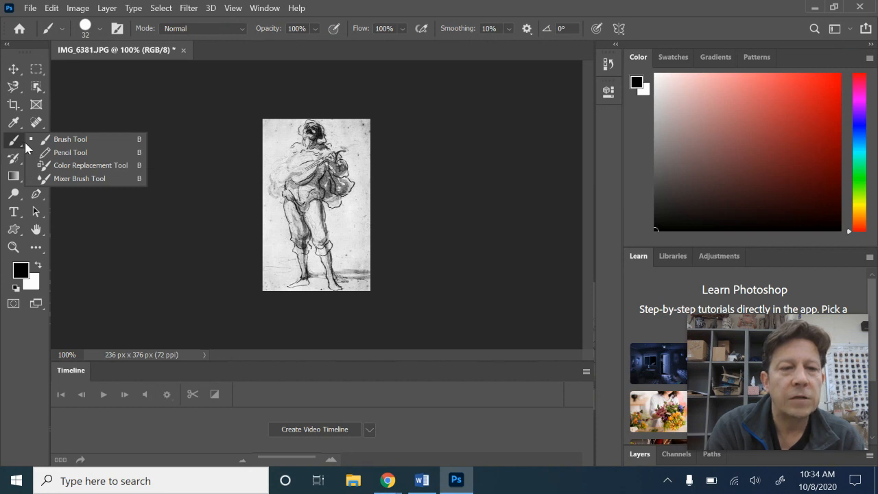
{"action": "left_click", "coordinate": [24, 126]}
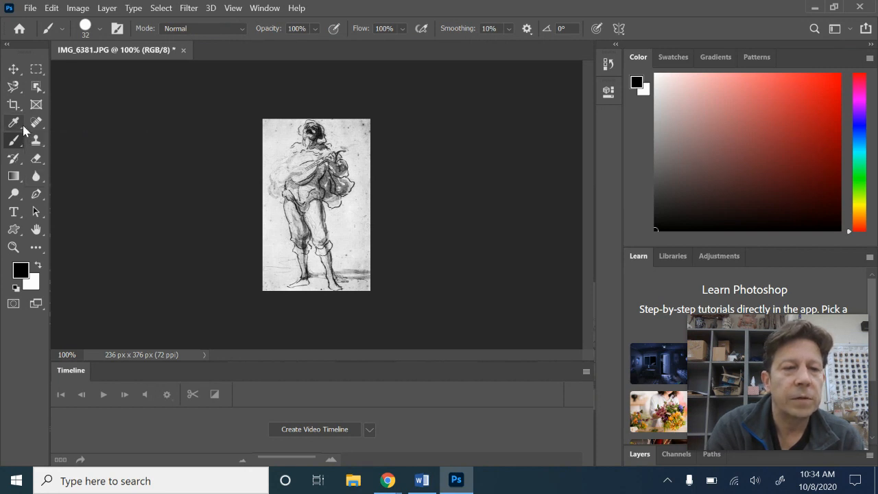
{"action": "left_click", "coordinate": [23, 126]}
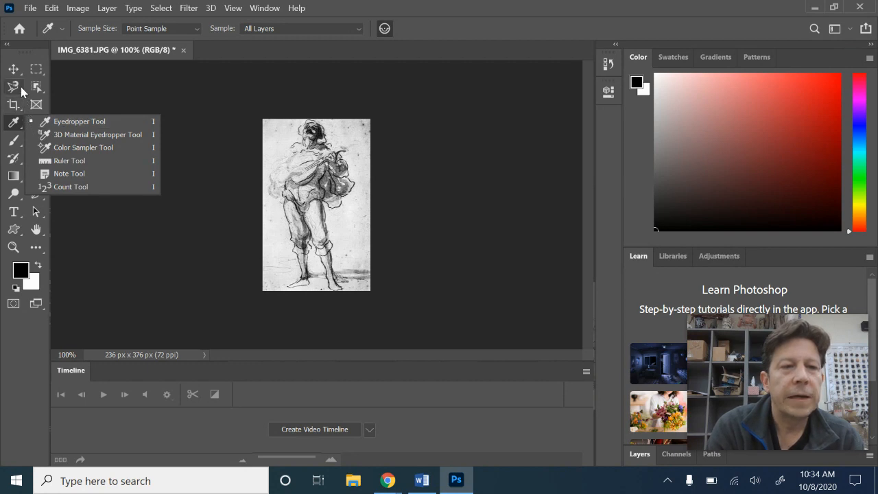
{"action": "left_click", "coordinate": [42, 84]}
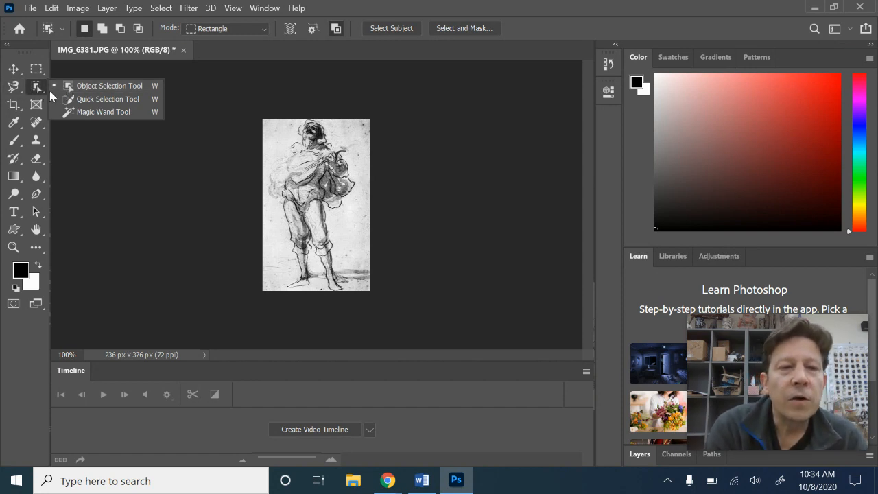
{"action": "left_click", "coordinate": [119, 101]}
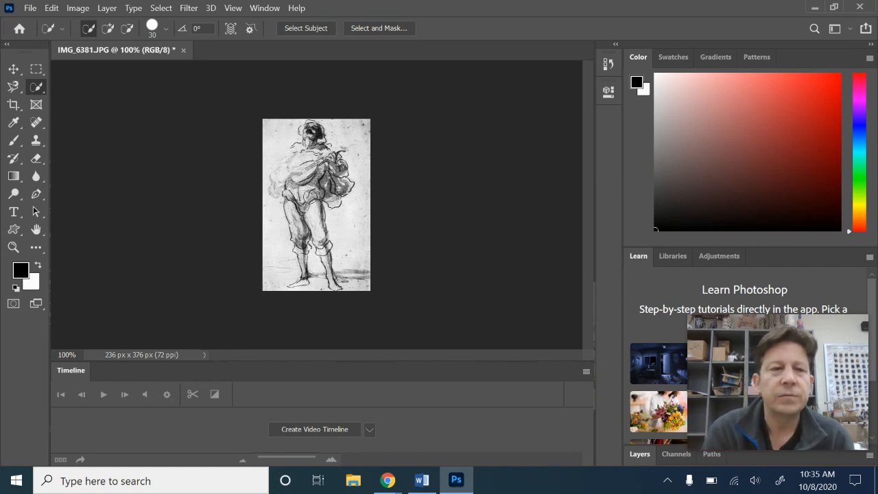
{"action": "right_click", "coordinate": [310, 198]}
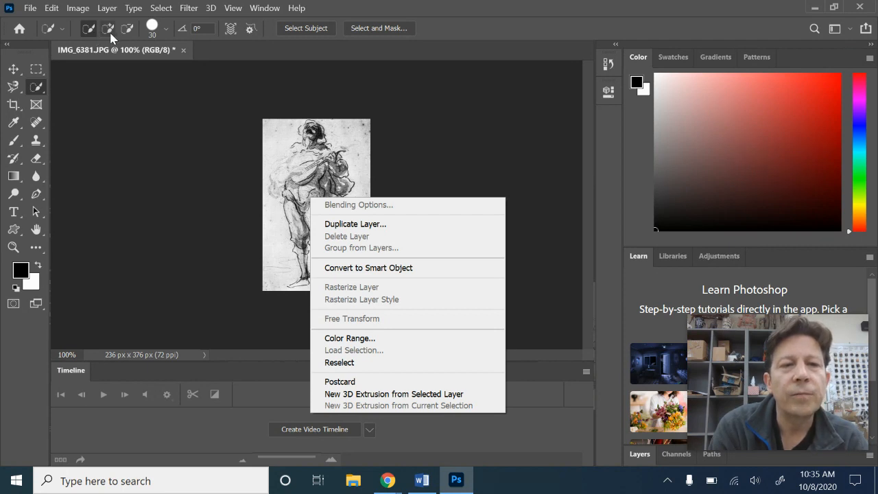
{"action": "left_click", "coordinate": [124, 119]}
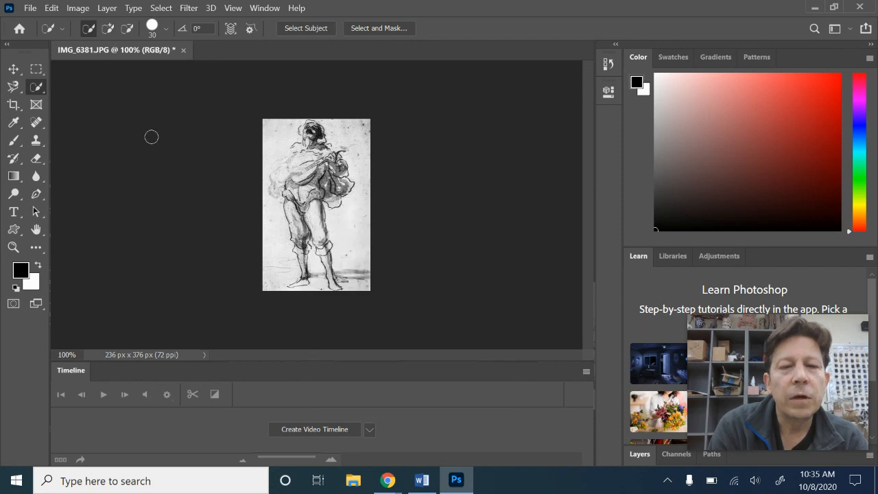
{"action": "mouse_move", "coordinate": [288, 206]}
{"action": "left_mouse_down"}
{"action": "mouse_move", "coordinate": [308, 177]}
{"action": "mouse_move", "coordinate": [312, 130]}
{"action": "mouse_move", "coordinate": [304, 130]}
{"action": "mouse_move", "coordinate": [331, 189]}
{"action": "mouse_move", "coordinate": [347, 157]}
{"action": "mouse_move", "coordinate": [316, 169]}
{"action": "mouse_move", "coordinate": [317, 225]}
{"action": "mouse_move", "coordinate": [336, 285]}
{"action": "left_mouse_up"}
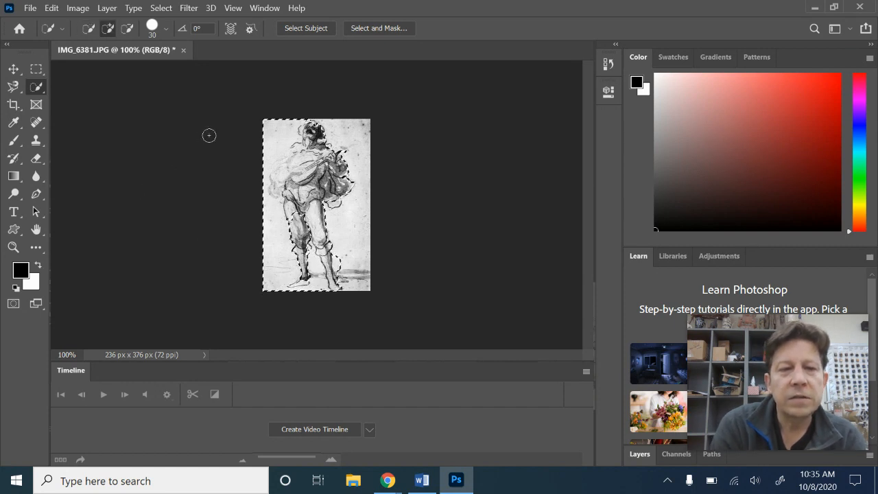
- Toggle Quick Mask mode on and off to check the selection
{"action": "left_click", "coordinate": [13, 303]}
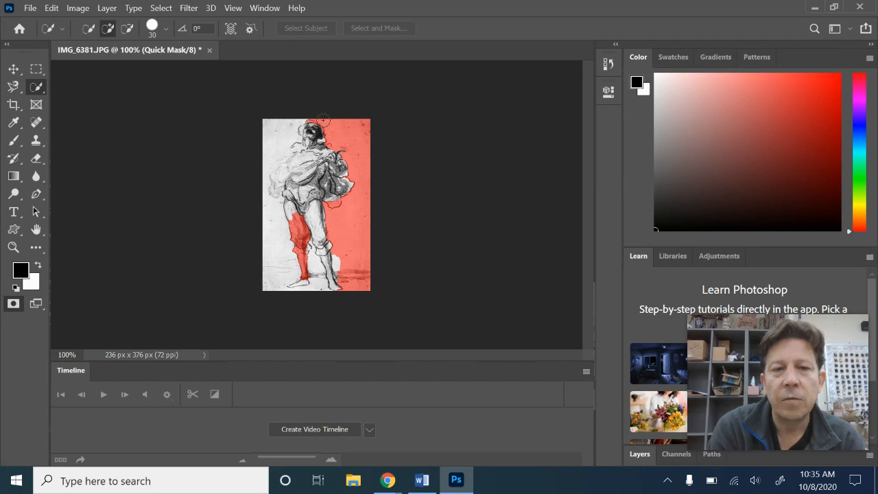
{"action": "left_click", "coordinate": [13, 303]}
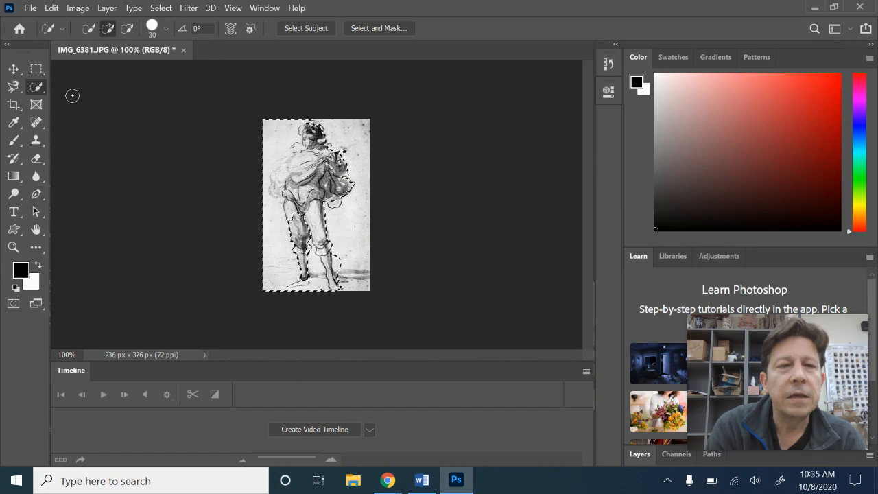
- Start a new Quick Selection at the figure's left side, then subtract that area away again
{"action": "left_click", "coordinate": [88, 29]}
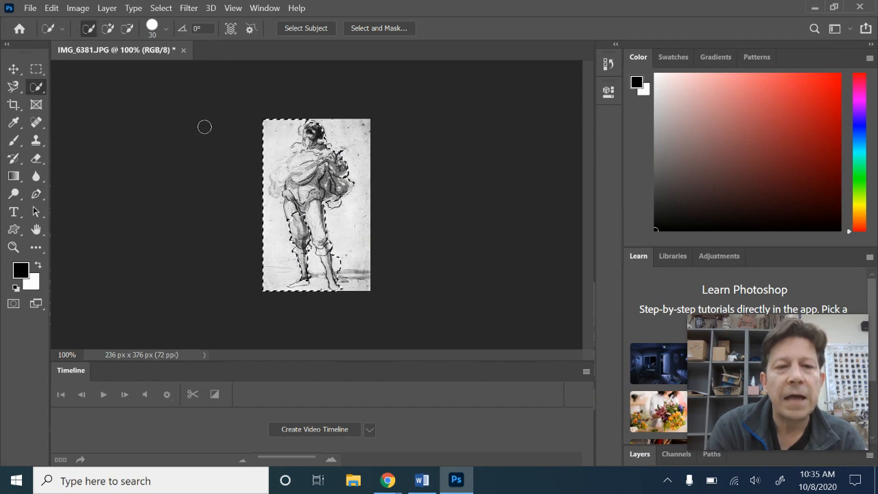
{"action": "key", "text": "ctrl+d"}
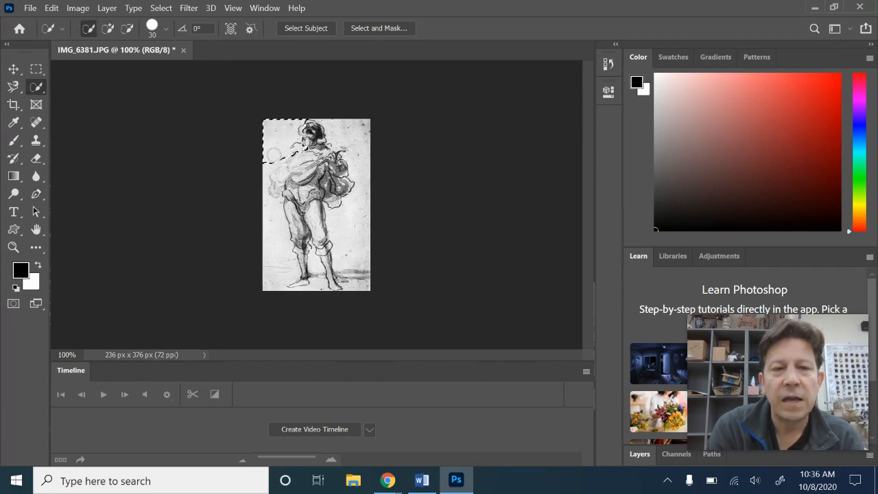
{"action": "left_click_drag", "start_coordinate": [273, 193], "coordinate": [271, 199]}
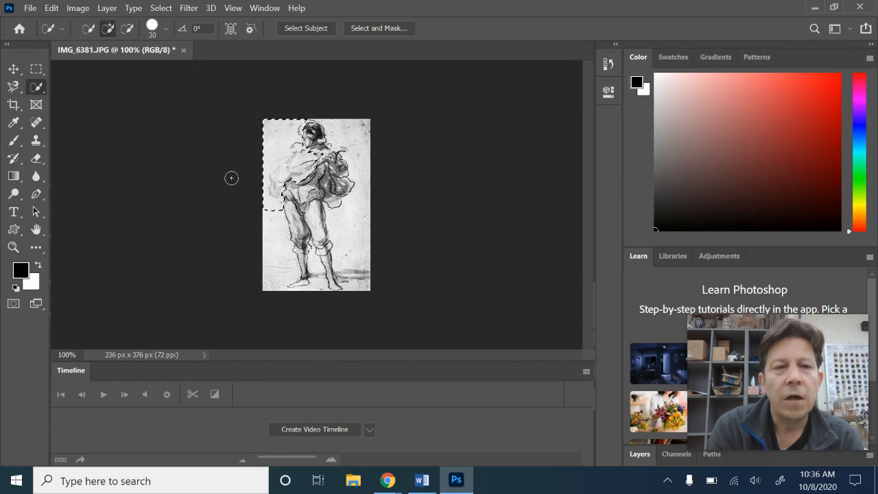
{"action": "left_click", "coordinate": [129, 31]}
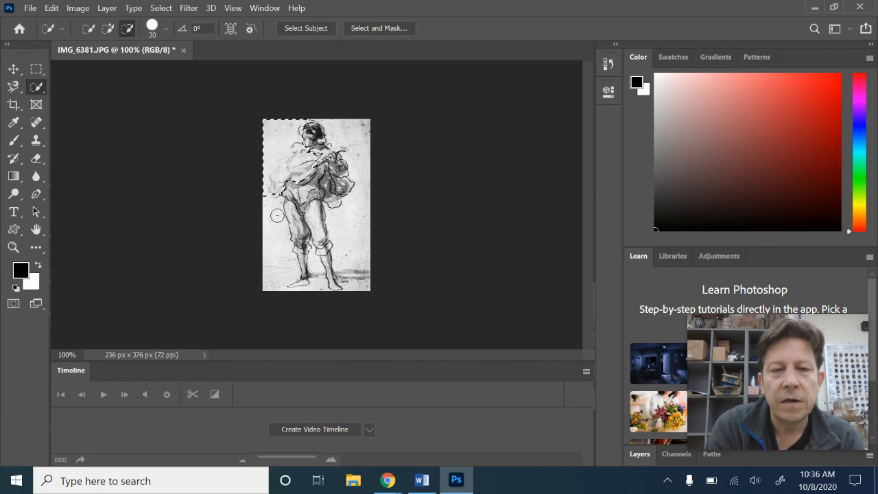
{"action": "left_click_drag", "start_coordinate": [279, 187], "coordinate": [294, 152]}
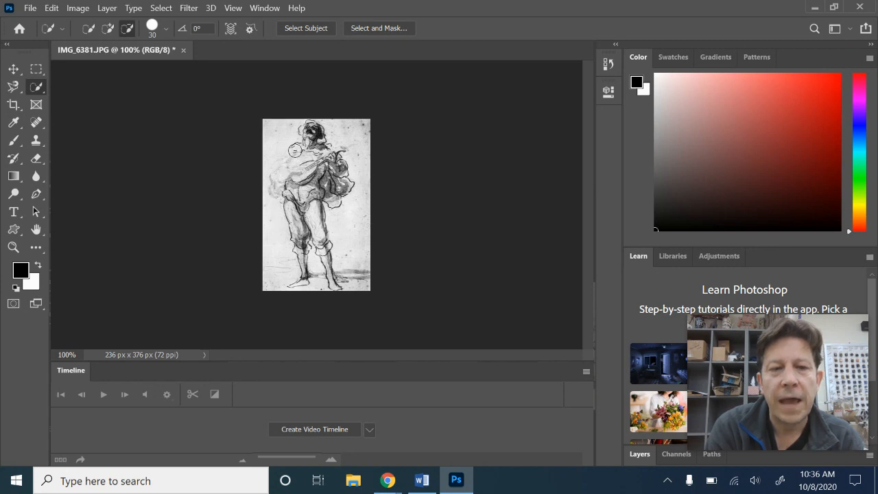
- Paint the figure with Quick Selection in add mode, subtract around the legs, then deselect everything
{"action": "left_click", "coordinate": [109, 31]}
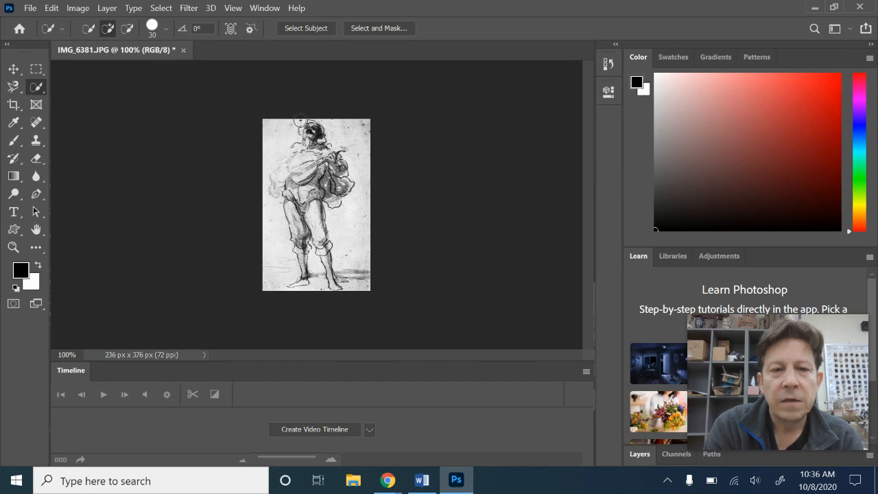
{"action": "mouse_move", "coordinate": [314, 172]}
{"action": "left_mouse_down"}
{"action": "mouse_move", "coordinate": [295, 164]}
{"action": "mouse_move", "coordinate": [278, 253]}
{"action": "mouse_move", "coordinate": [354, 291]}
{"action": "mouse_move", "coordinate": [335, 205]}
{"action": "mouse_move", "coordinate": [324, 257]}
{"action": "left_mouse_up"}
{"action": "left_click_drag", "start_coordinate": [329, 195], "coordinate": [337, 172]}
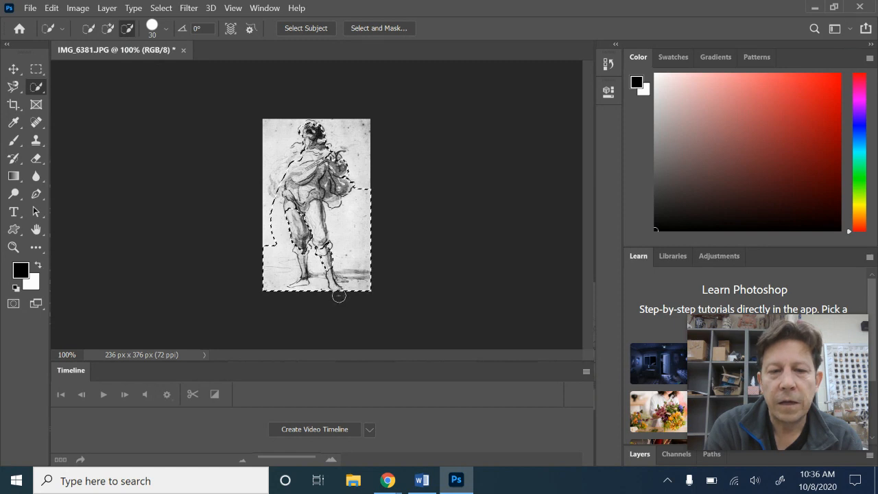
{"action": "left_click", "coordinate": [353, 267]}
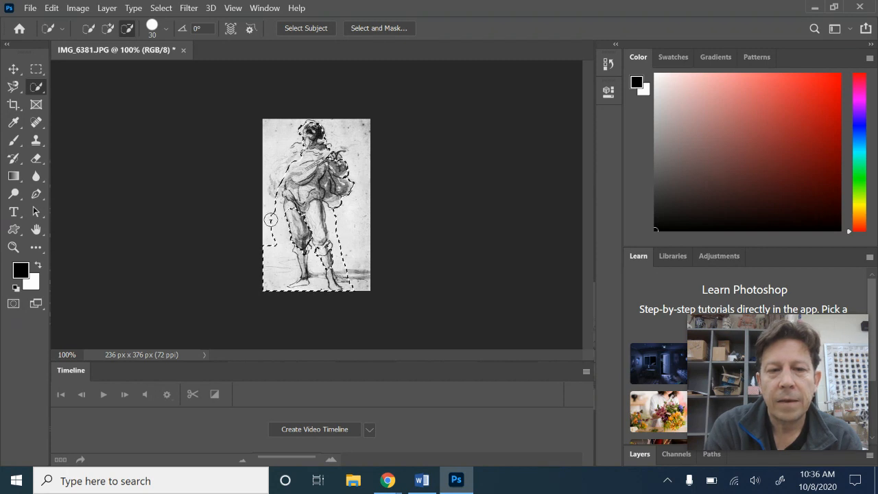
{"action": "left_click_drag", "start_coordinate": [291, 266], "coordinate": [297, 286]}
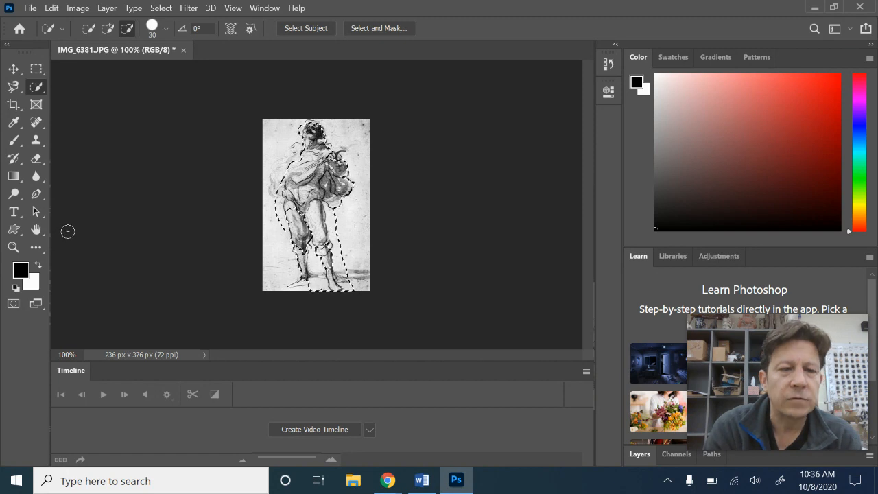
{"action": "left_click", "coordinate": [160, 8]}
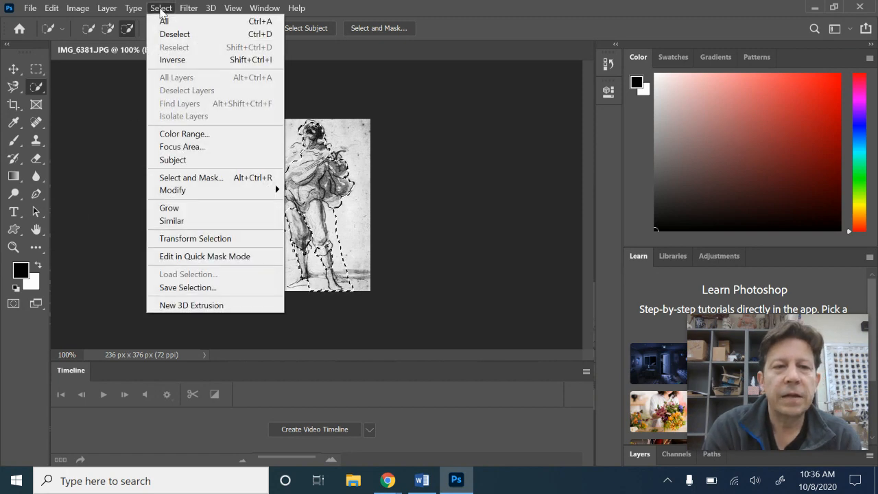
{"action": "left_click", "coordinate": [172, 34]}
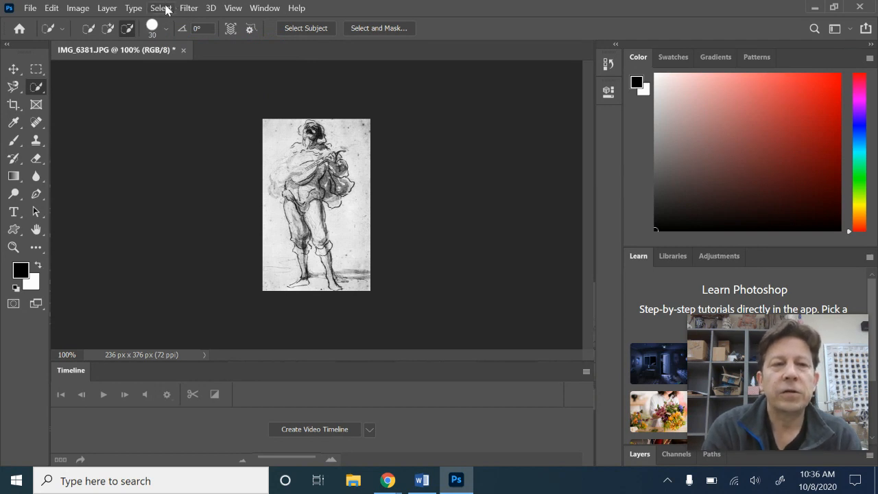
- Select by Color Range, sampling a grey shade on the figure's body with Fuzziness set to 118
{"action": "left_click", "coordinate": [162, 8]}
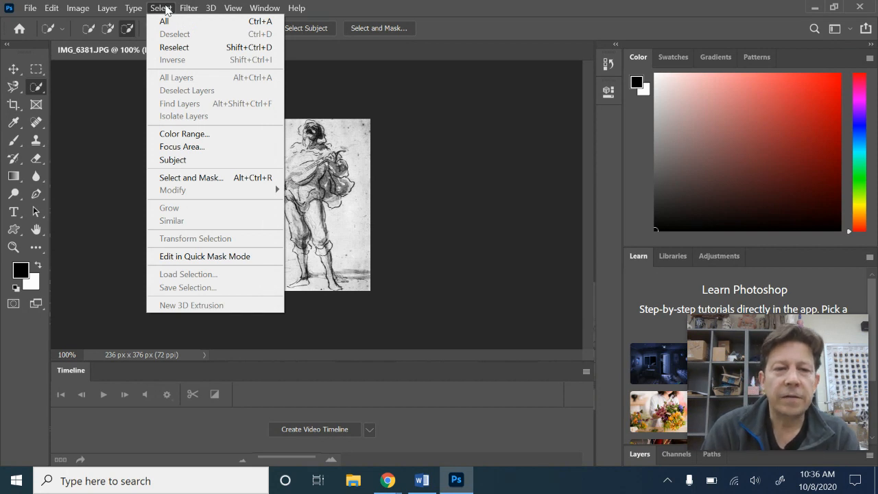
{"action": "left_click", "coordinate": [210, 134]}
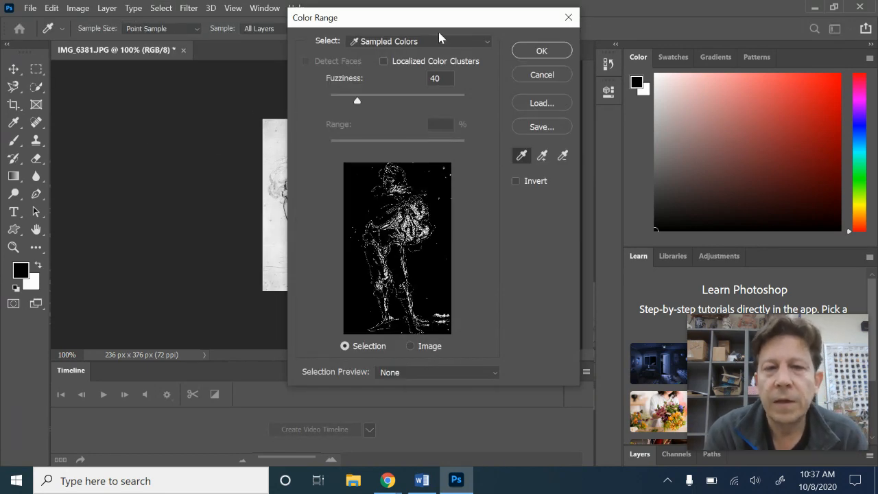
{"action": "left_click_drag", "start_coordinate": [451, 24], "coordinate": [588, 24]}
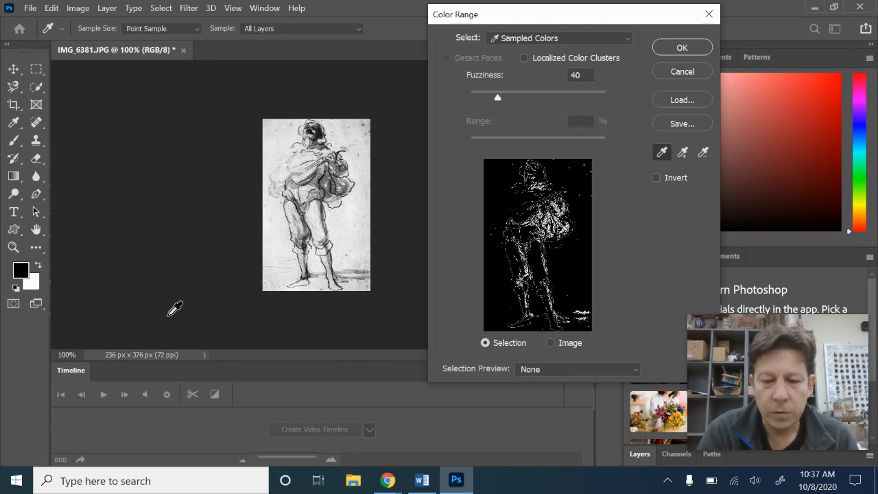
{"action": "key", "text": "ctrl+plus"}
{"action": "key", "text": "ctrl+plus"}
{"action": "key", "text": "ctrl+plus"}
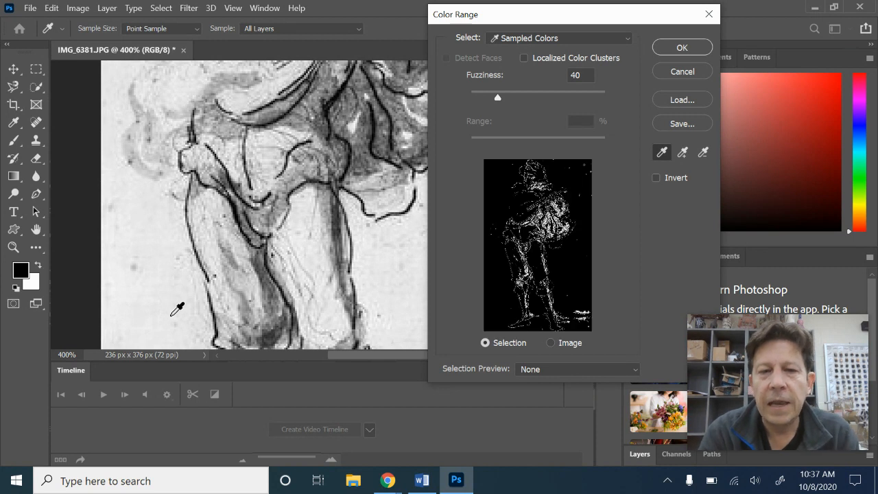
{"action": "left_click", "coordinate": [349, 145]}
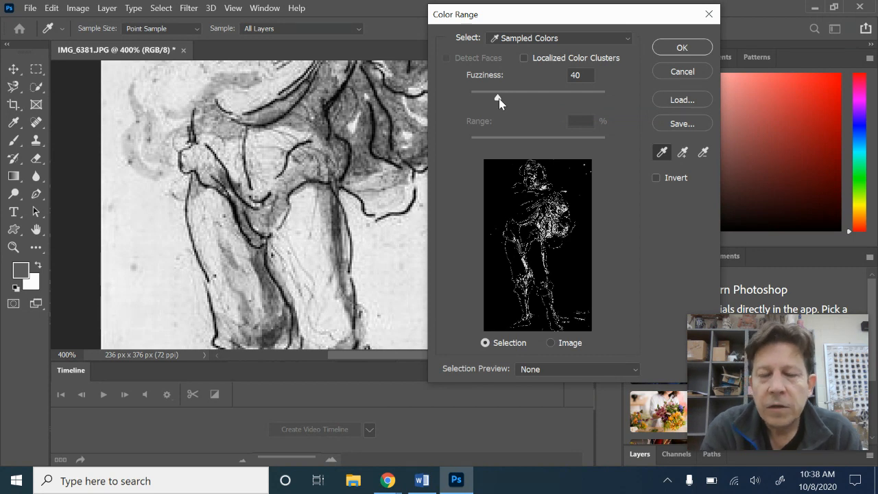
{"action": "left_click_drag", "start_coordinate": [498, 98], "coordinate": [551, 117]}
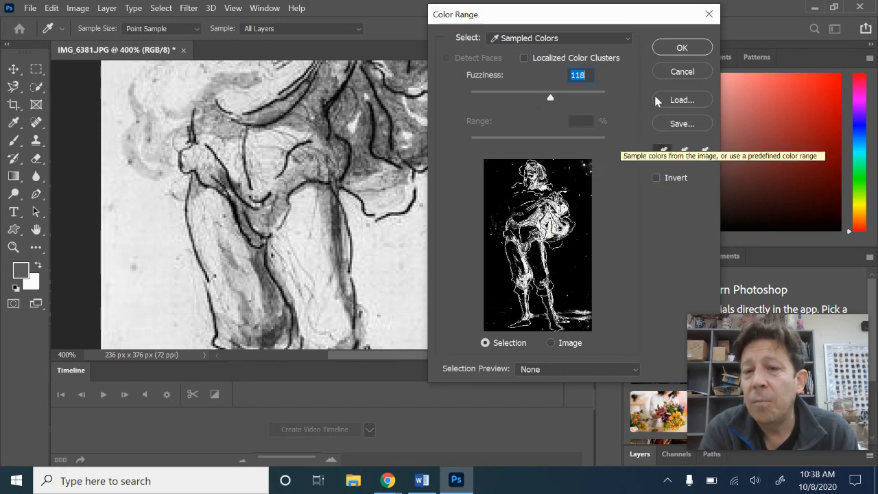
{"action": "left_click", "coordinate": [685, 50]}
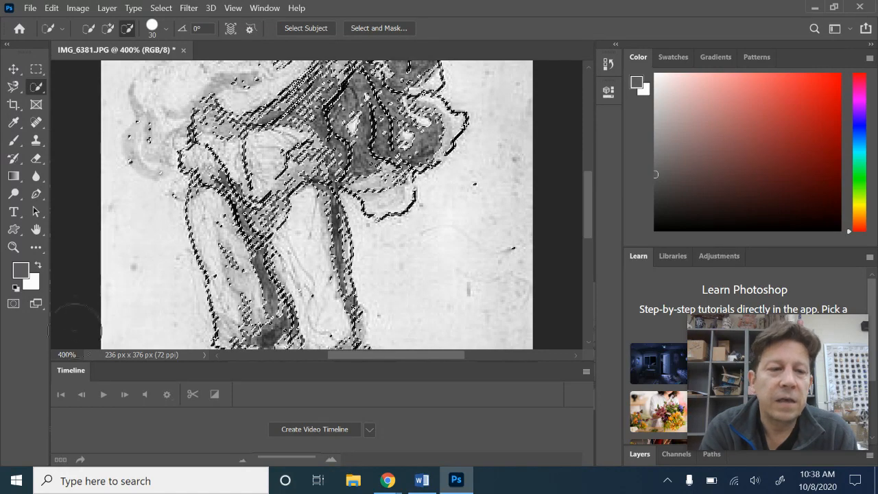
- Toggle Quick Mask mode on and off to inspect the color range selection
{"action": "left_click", "coordinate": [13, 304]}
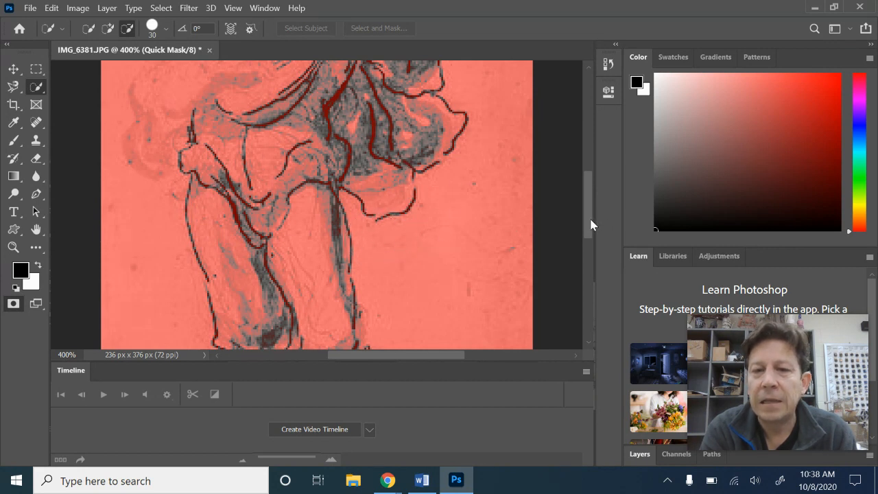
{"action": "left_click_drag", "start_coordinate": [591, 224], "coordinate": [583, 187]}
{"action": "left_click", "coordinate": [14, 304]}
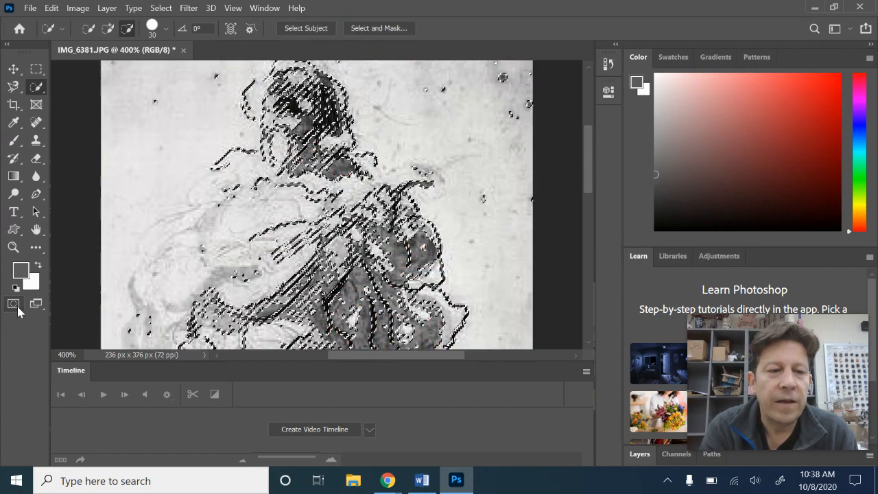
- Cut the color range selection out of the drawing
{"action": "left_click", "coordinate": [55, 9]}
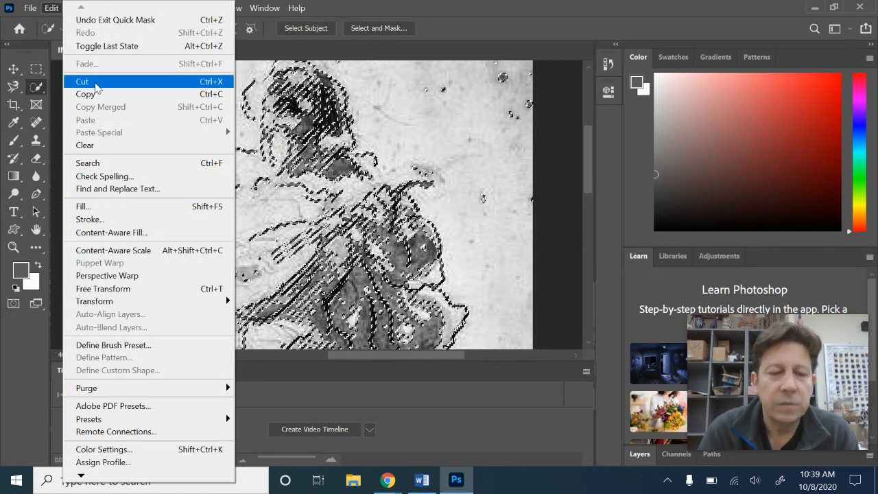
{"action": "left_click", "coordinate": [95, 84]}
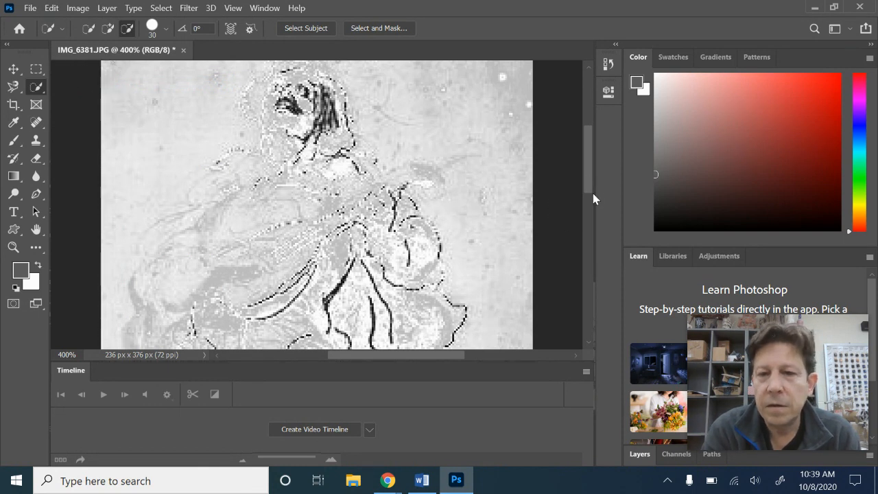
{"action": "left_click_drag", "start_coordinate": [588, 163], "coordinate": [593, 275]}
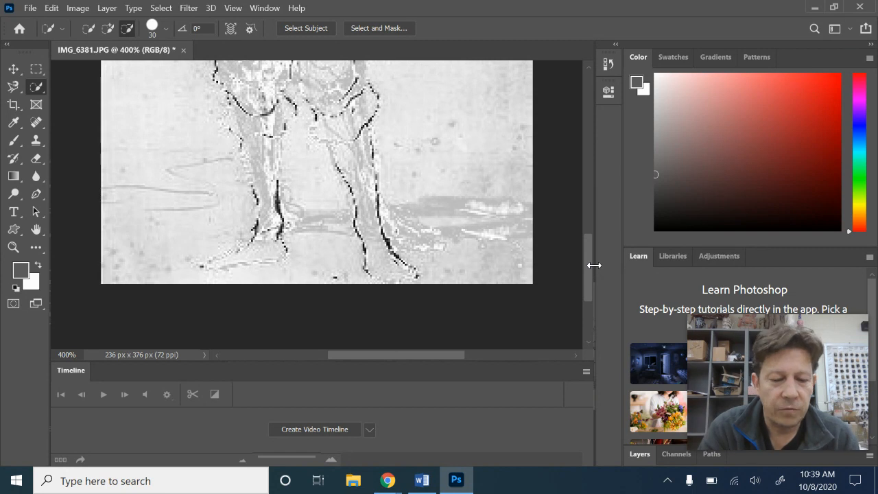
{"action": "key", "text": "ctrl+minus"}
{"action": "key", "text": "ctrl+minus"}
{"action": "key", "text": "ctrl+minus"}
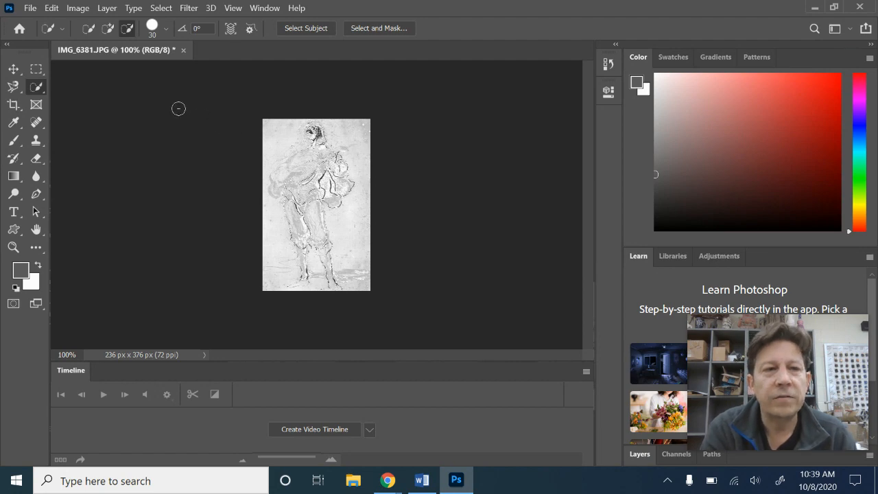
- Create a new document from the Clipboard preset, 236 x 376 px at 72 ppi, and paste the cut figure into it
{"action": "left_click", "coordinate": [31, 7]}
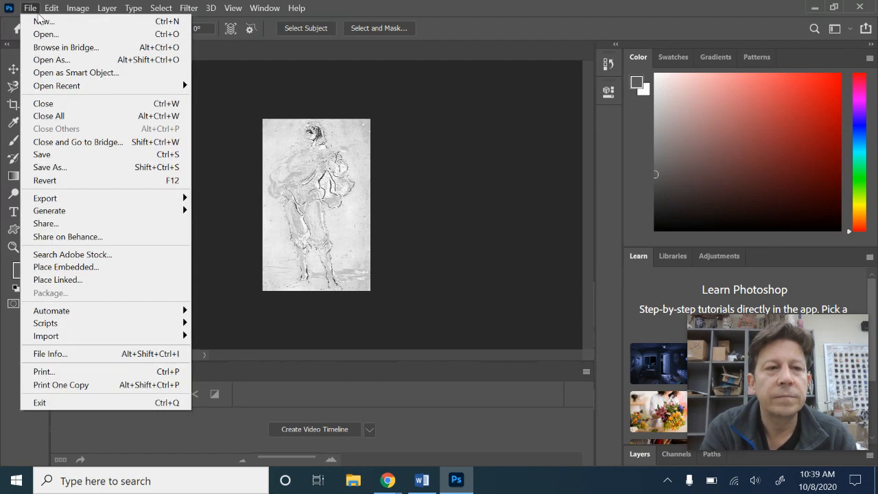
{"action": "left_click", "coordinate": [42, 21]}
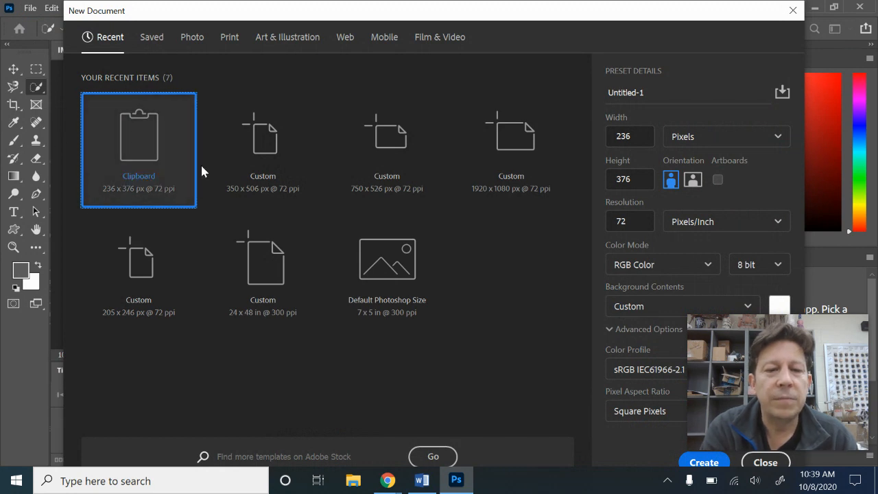
{"action": "left_click", "coordinate": [702, 462]}
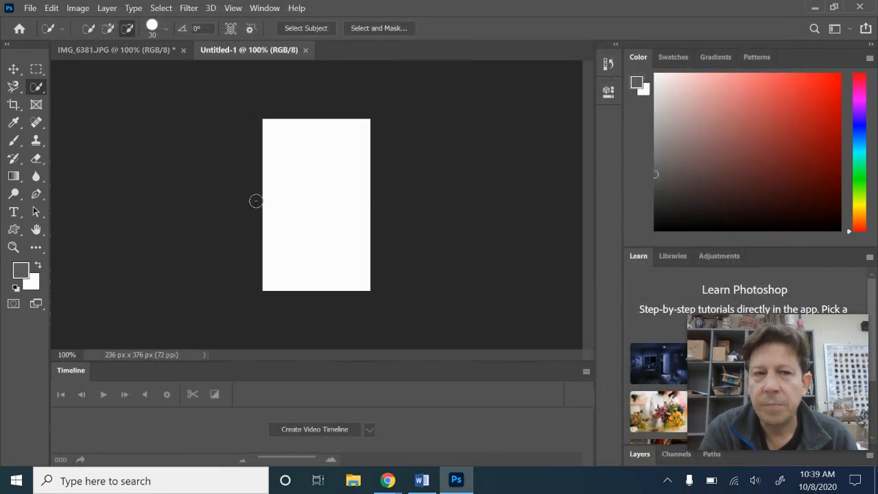
{"action": "left_click", "coordinate": [55, 9]}
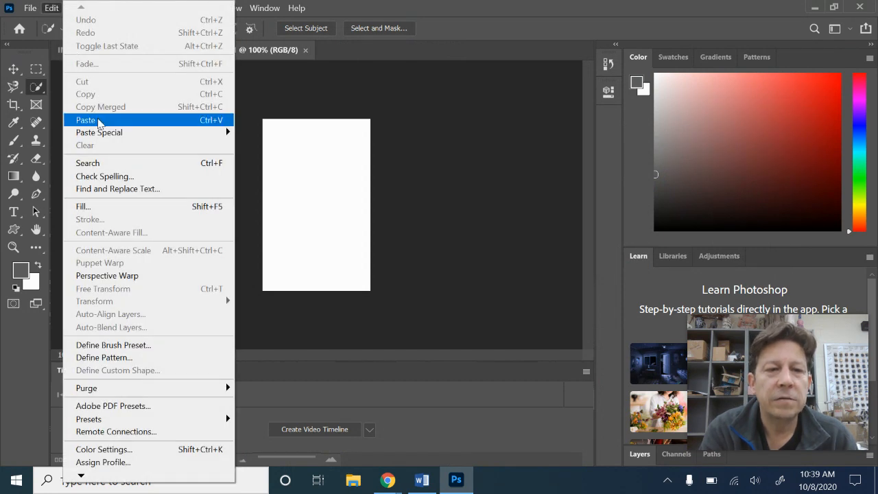
{"action": "left_click", "coordinate": [99, 121]}
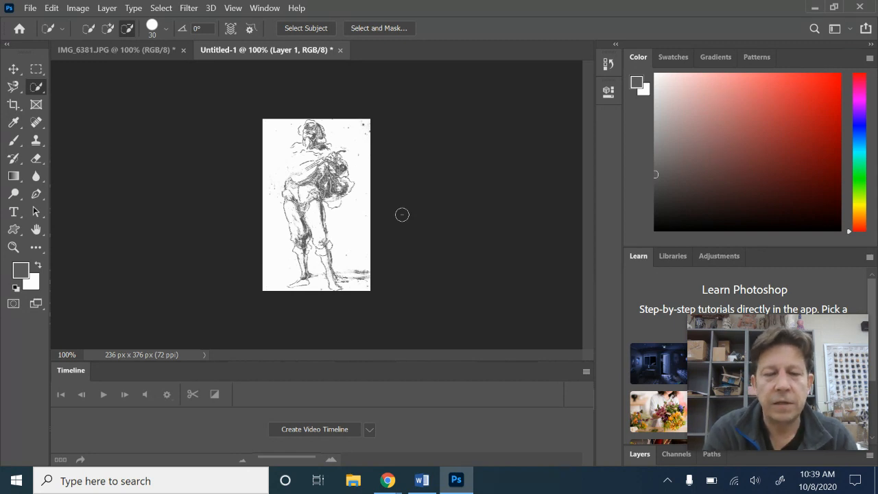
{"action": "mouse_move", "coordinate": [388, 484]}
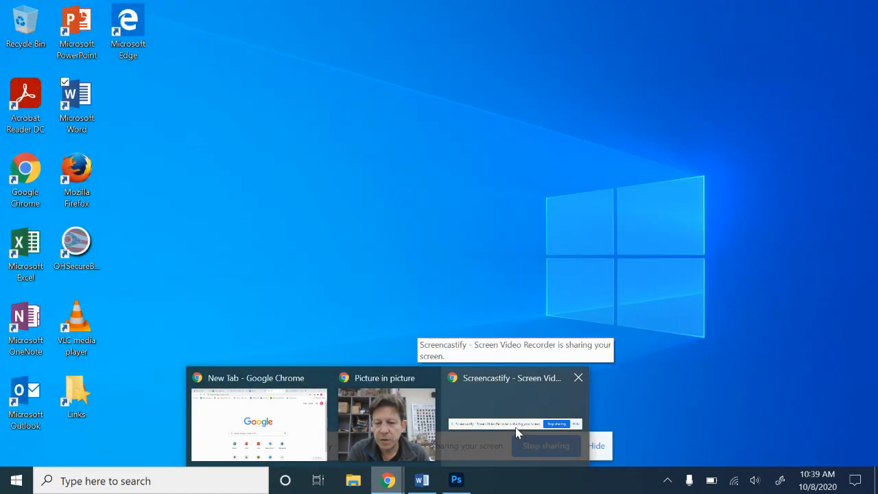
{"action": "left_click", "coordinate": [564, 428]}
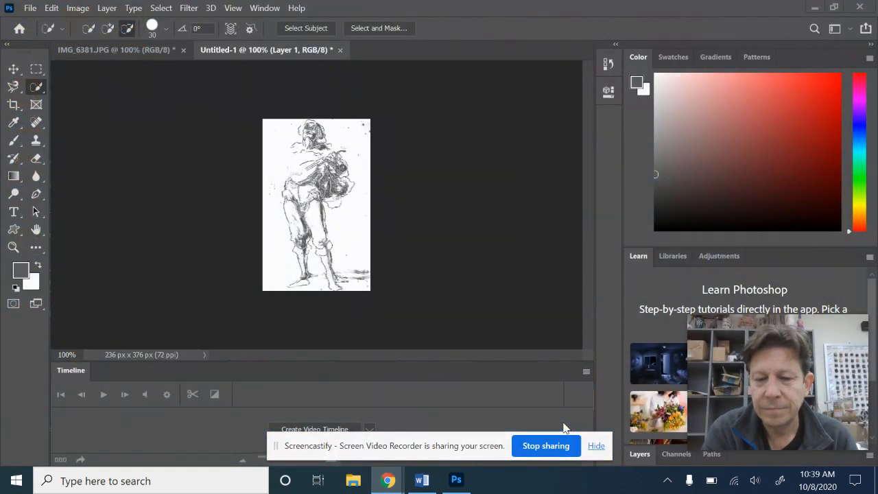